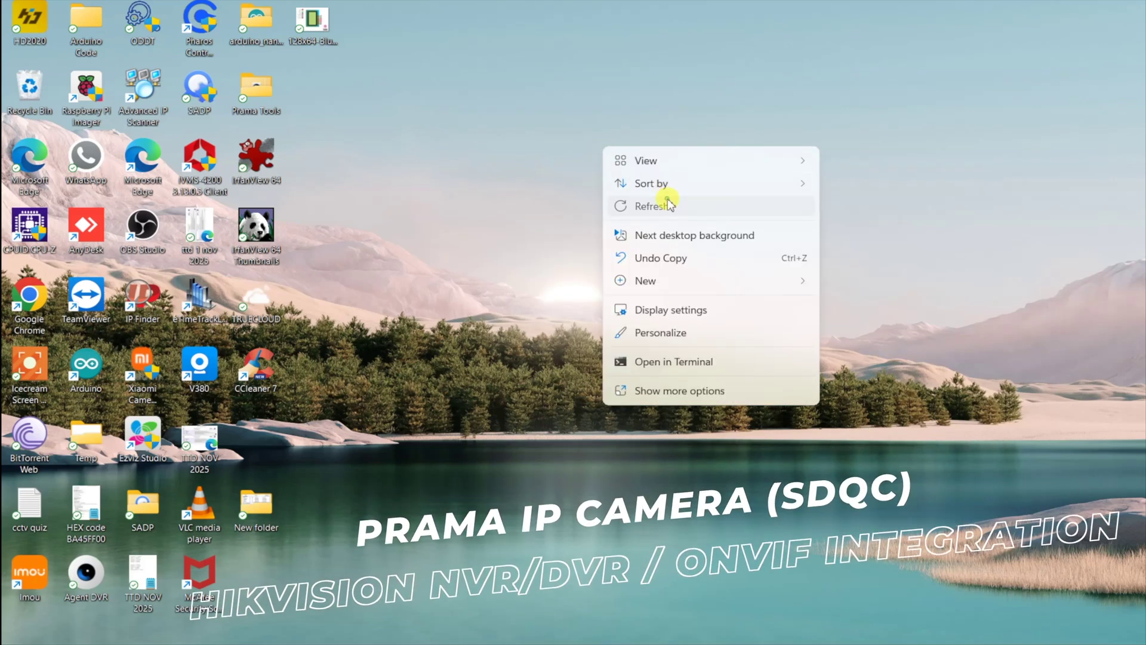
- Close the desktop right-click menu and start ODDT from its desktop icon
click(667, 200)
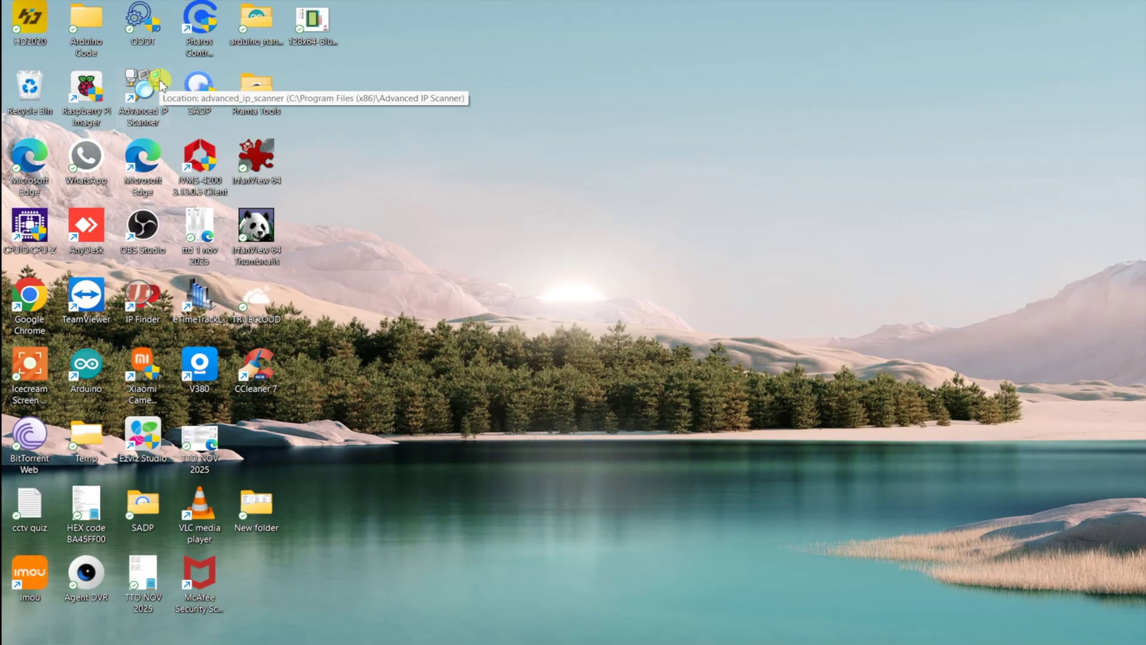
double_click(148, 33)
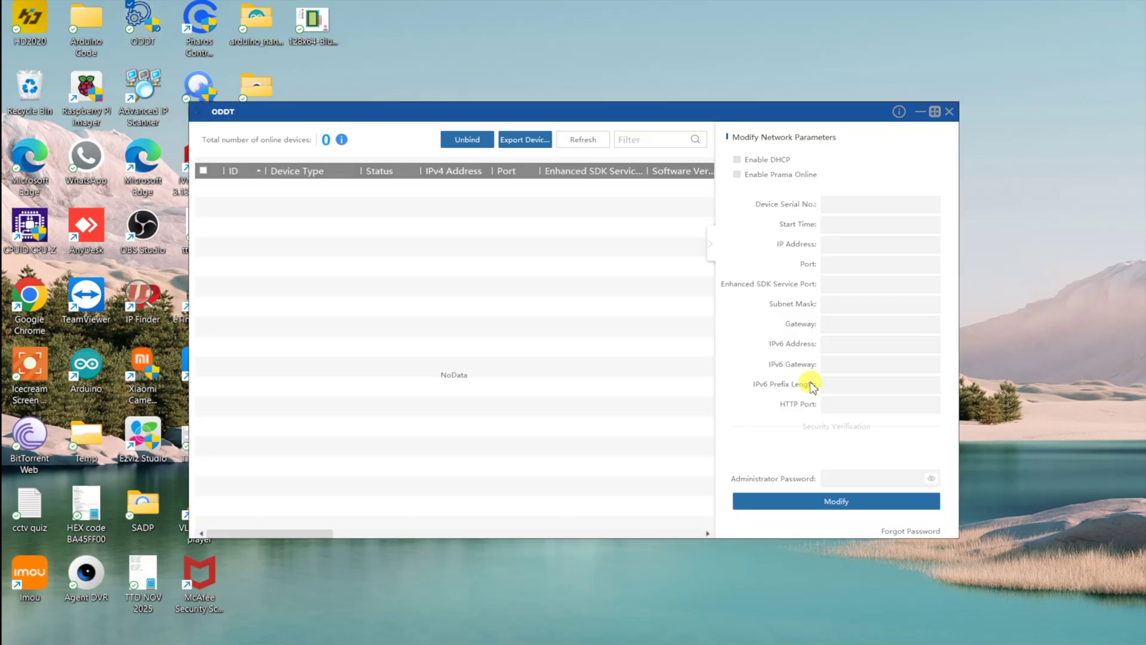
- Tick and untick the inactive PT-NC123D3-WNM camera at 192.168.1.64 in ODDT's device list
click(219, 215)
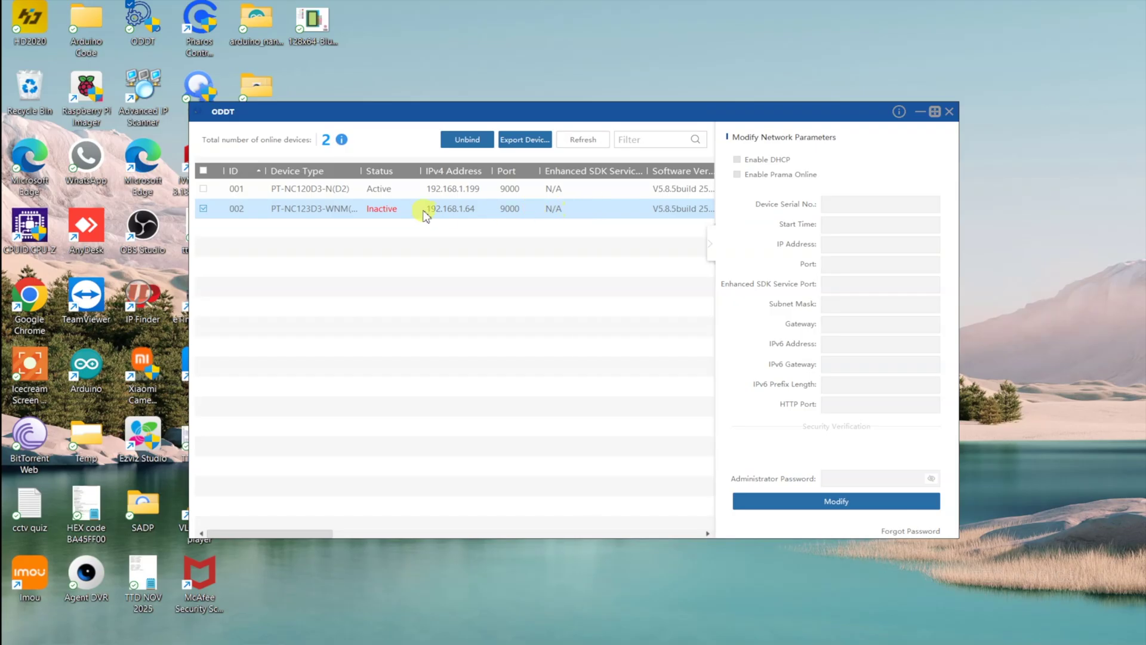
click(352, 222)
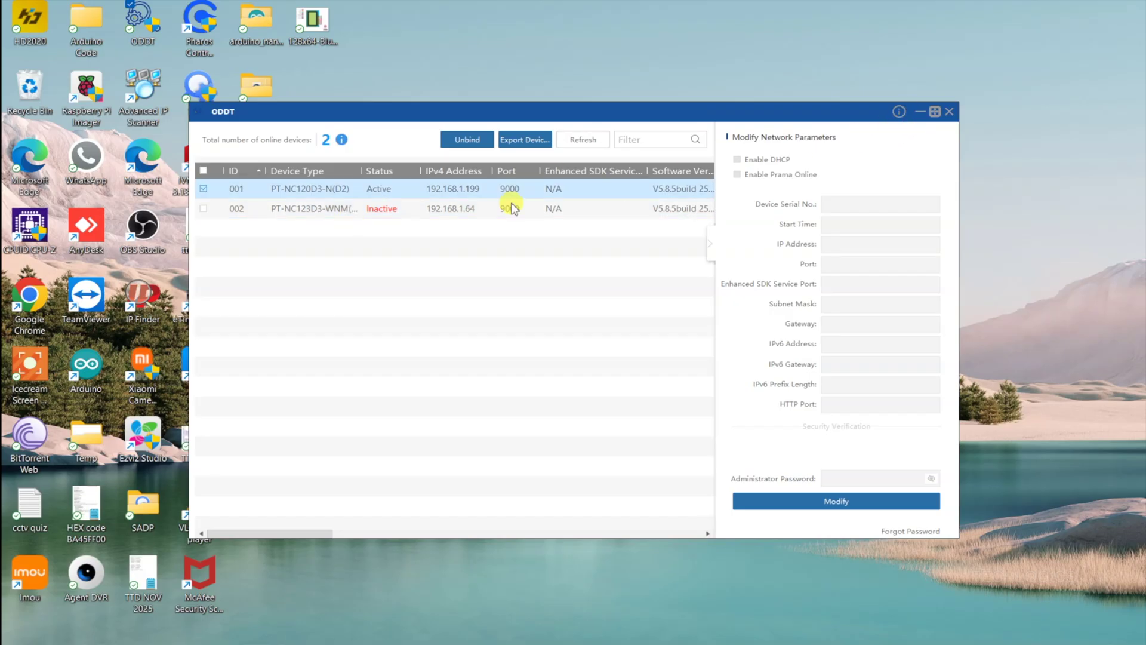
click(419, 210)
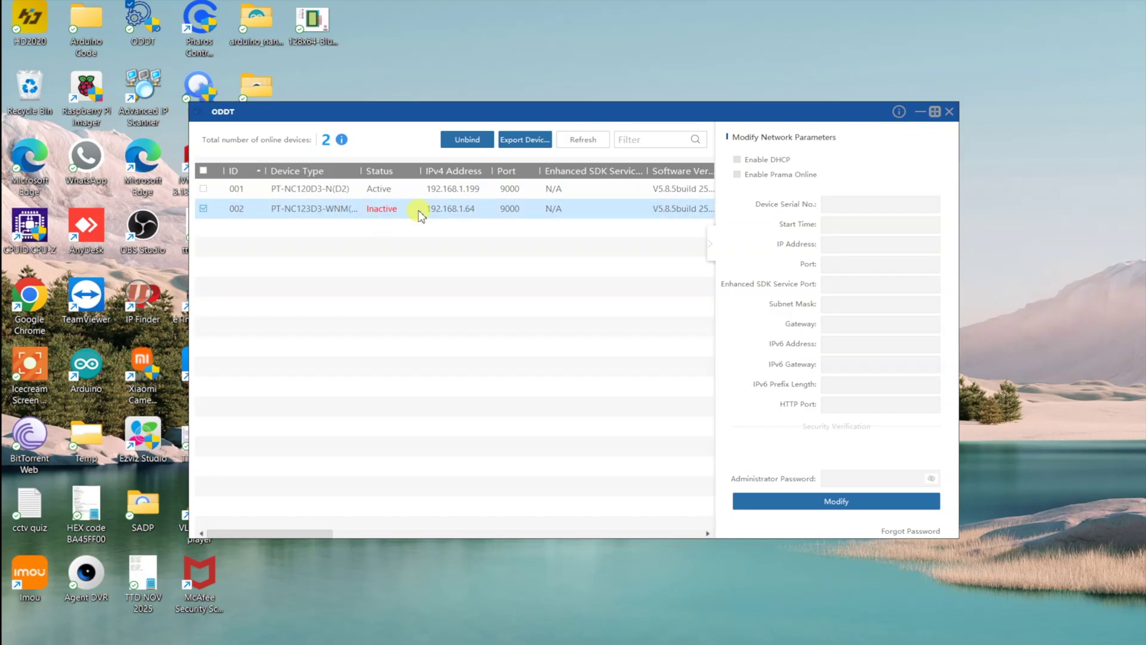
click(473, 213)
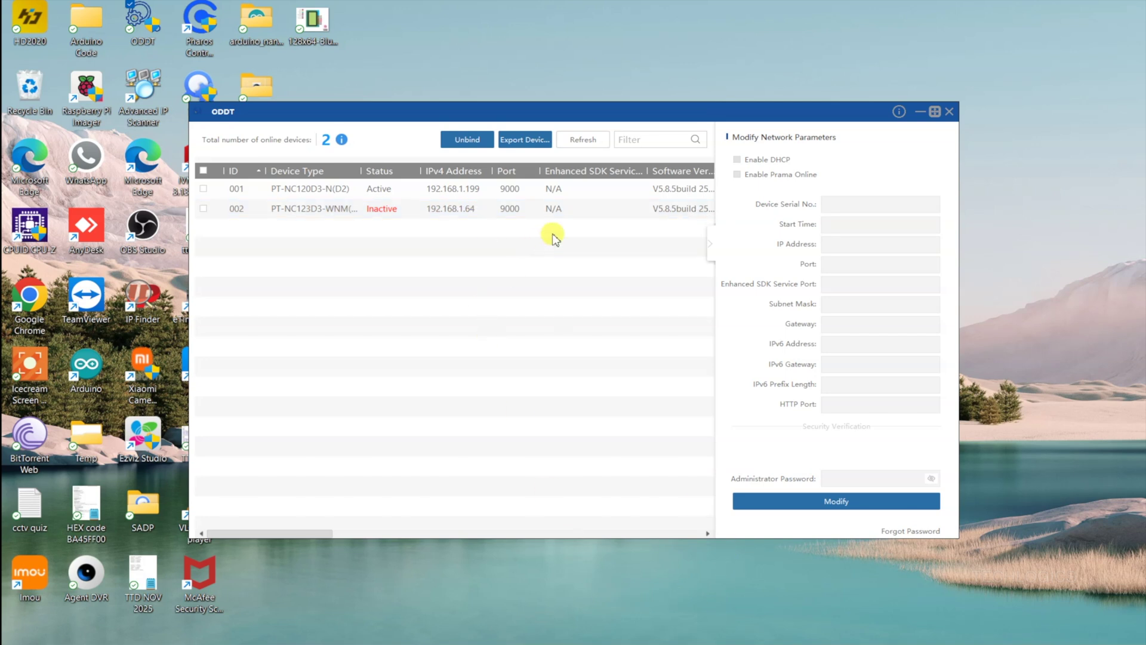
- Browse Chrome to 192.168.1.64 and show the Advanced details on the privacy error page
double_click(42, 304)
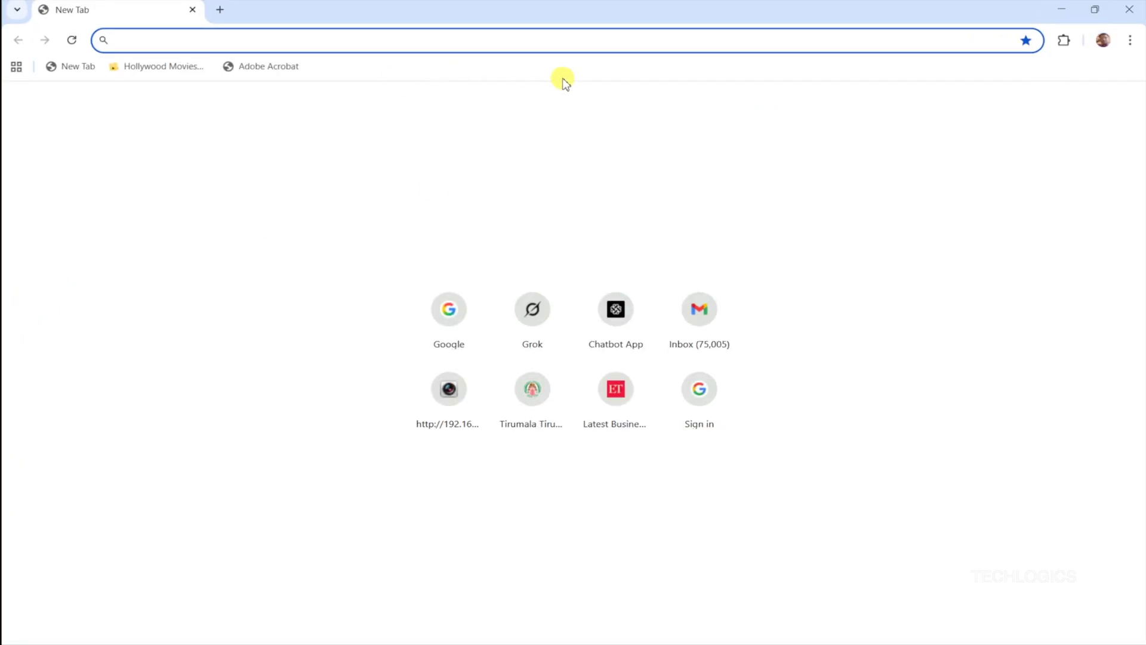
text(192.168.1.1)
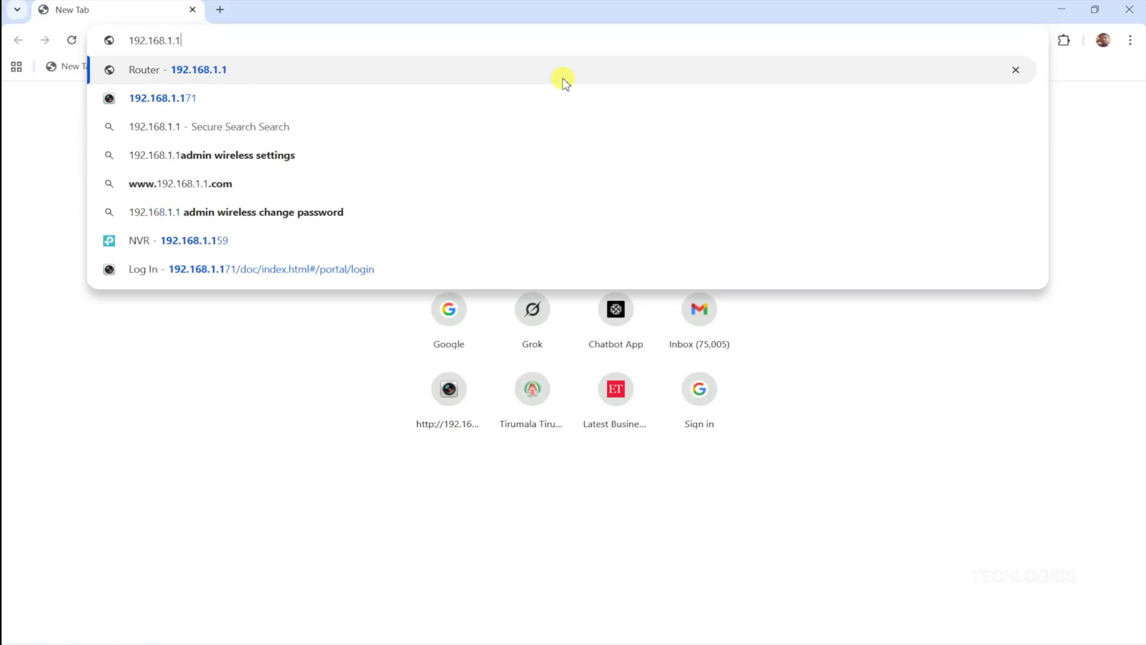
key(BackSpace)
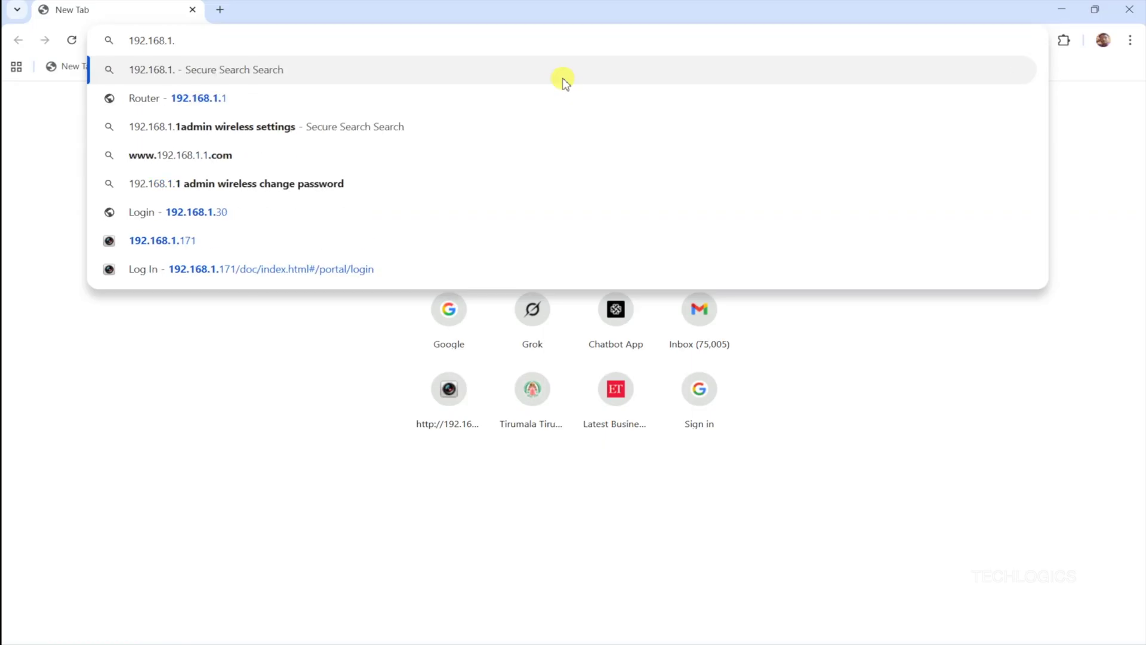
text(64)
key(Return)
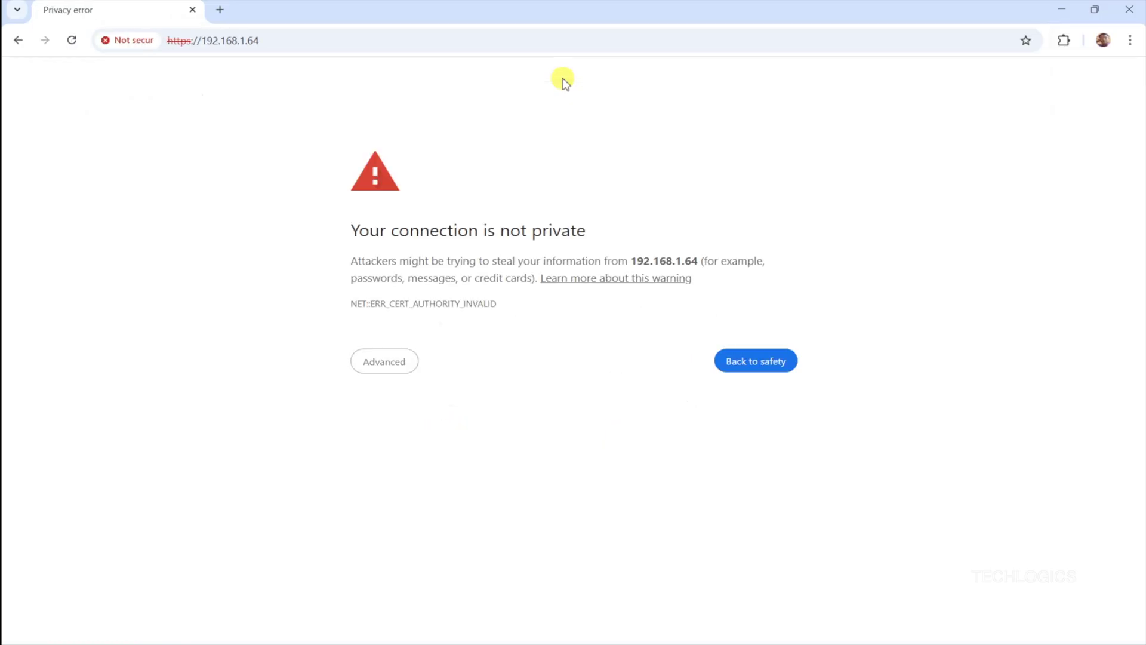
click(405, 370)
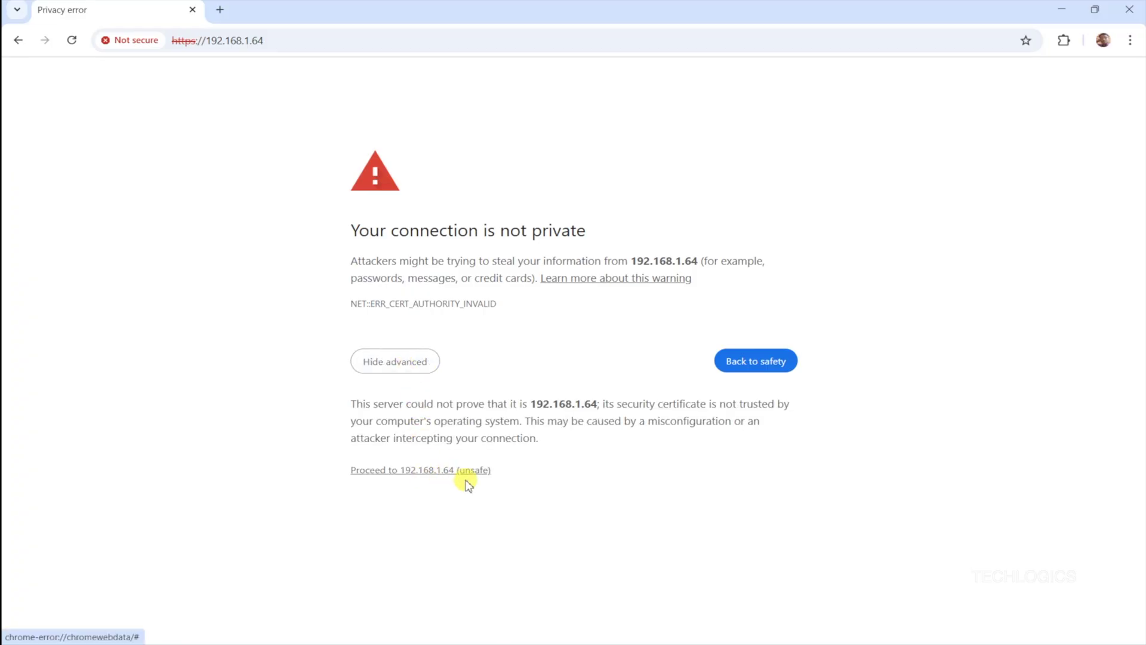
- Proceed past the certificate warning and activate the camera with a confirmed strong admin password
click(389, 472)
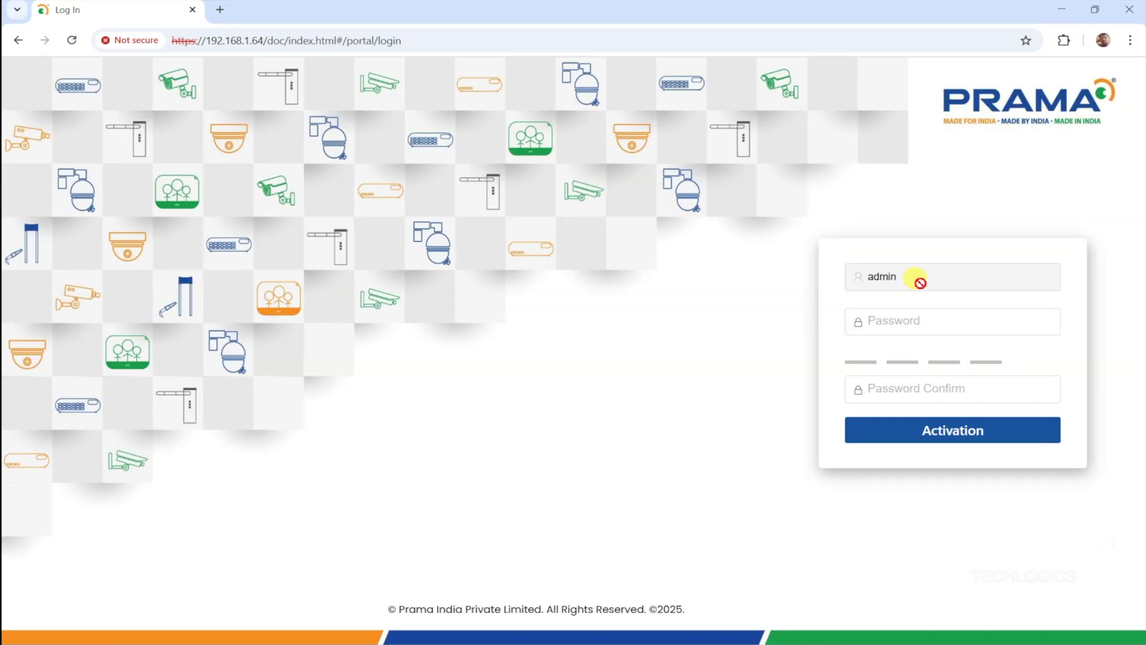
click(909, 323)
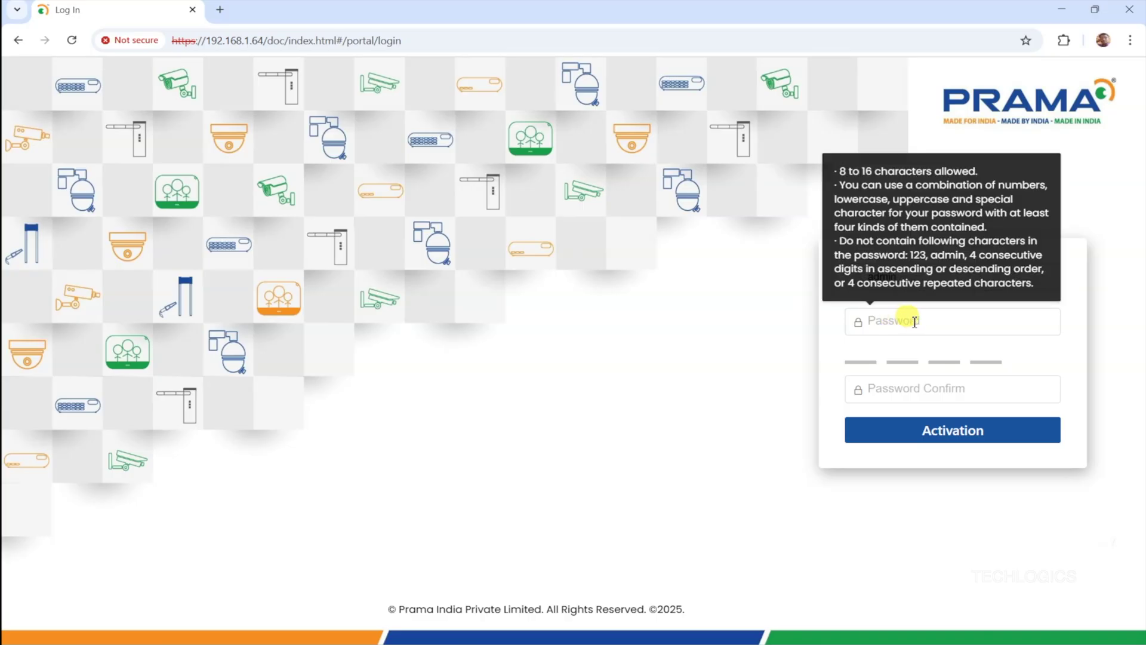
click(914, 323)
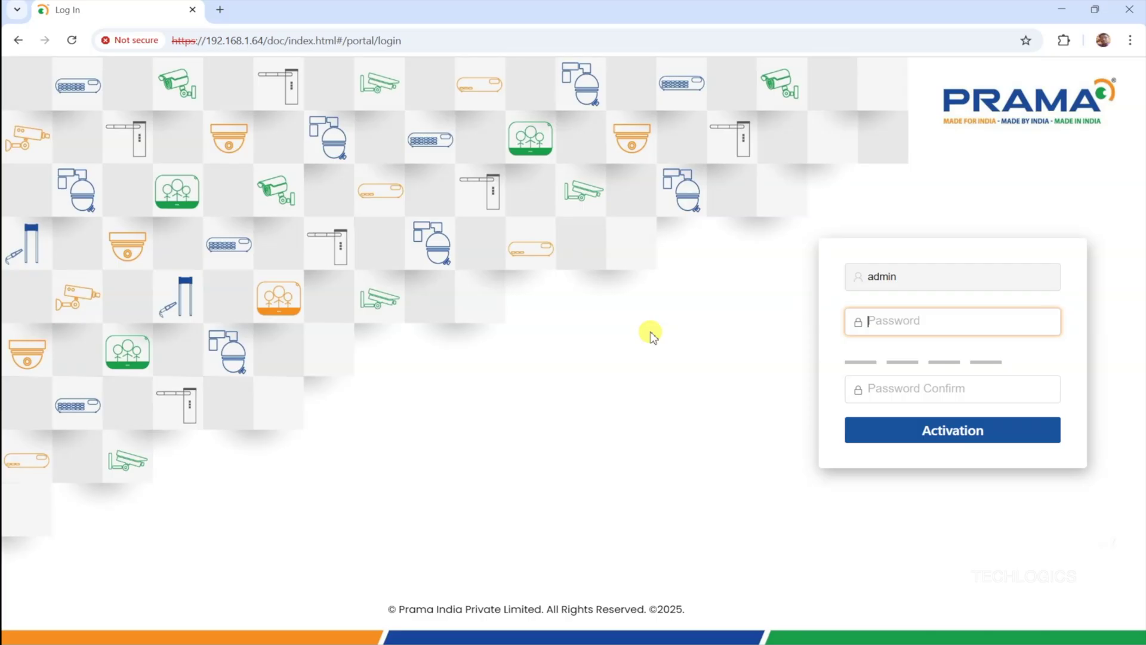
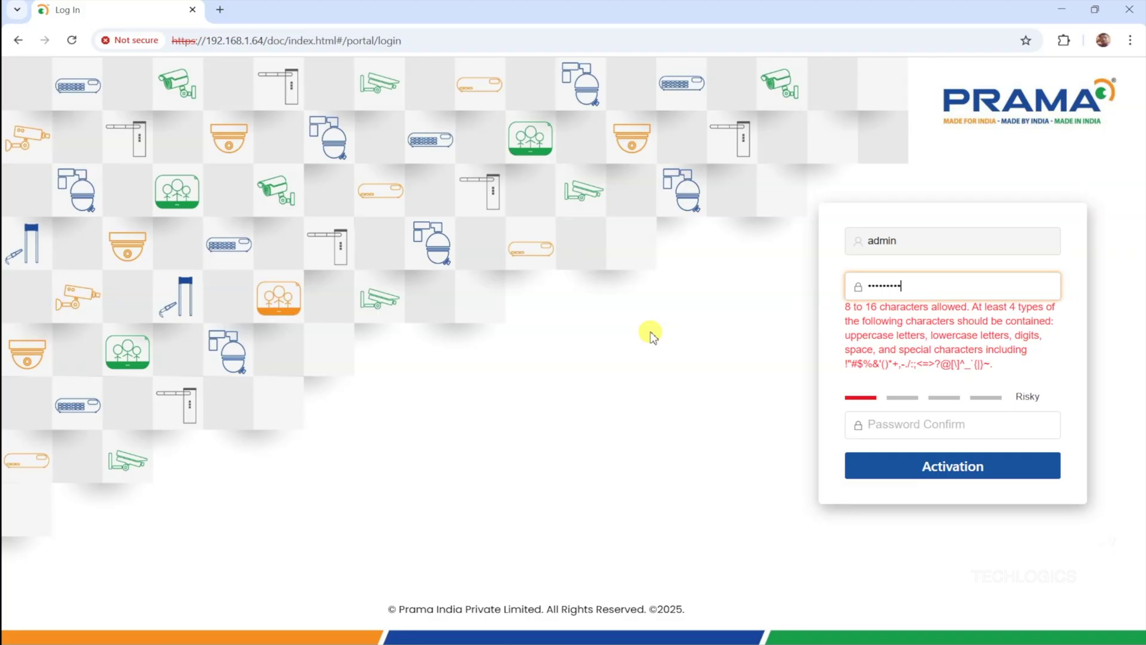
key(Tab)
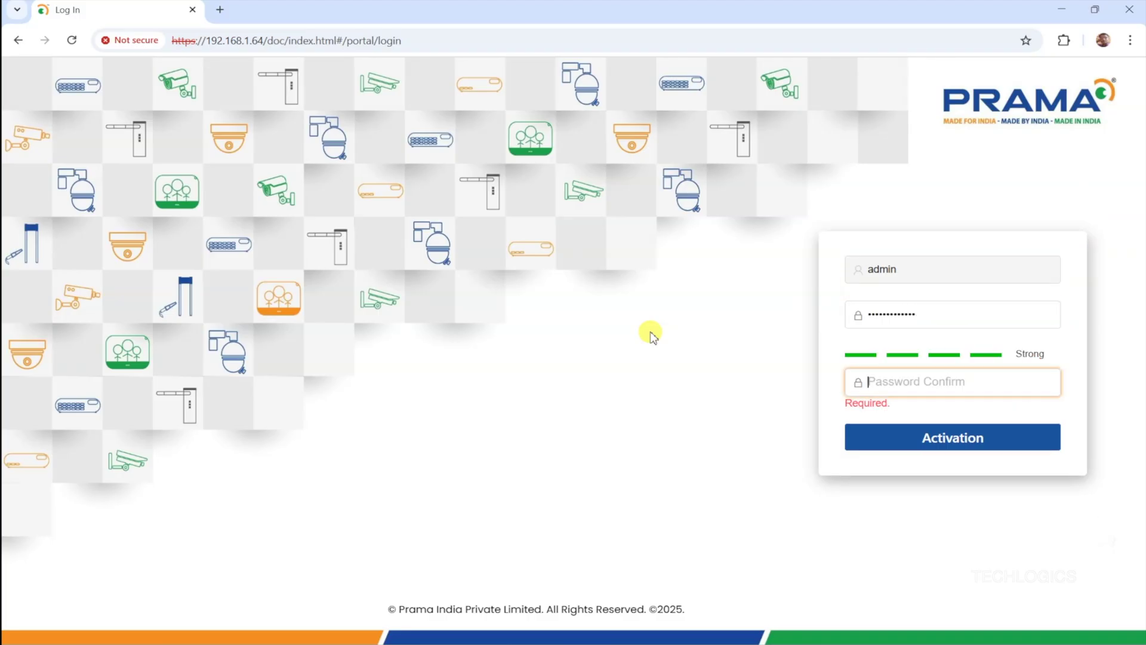
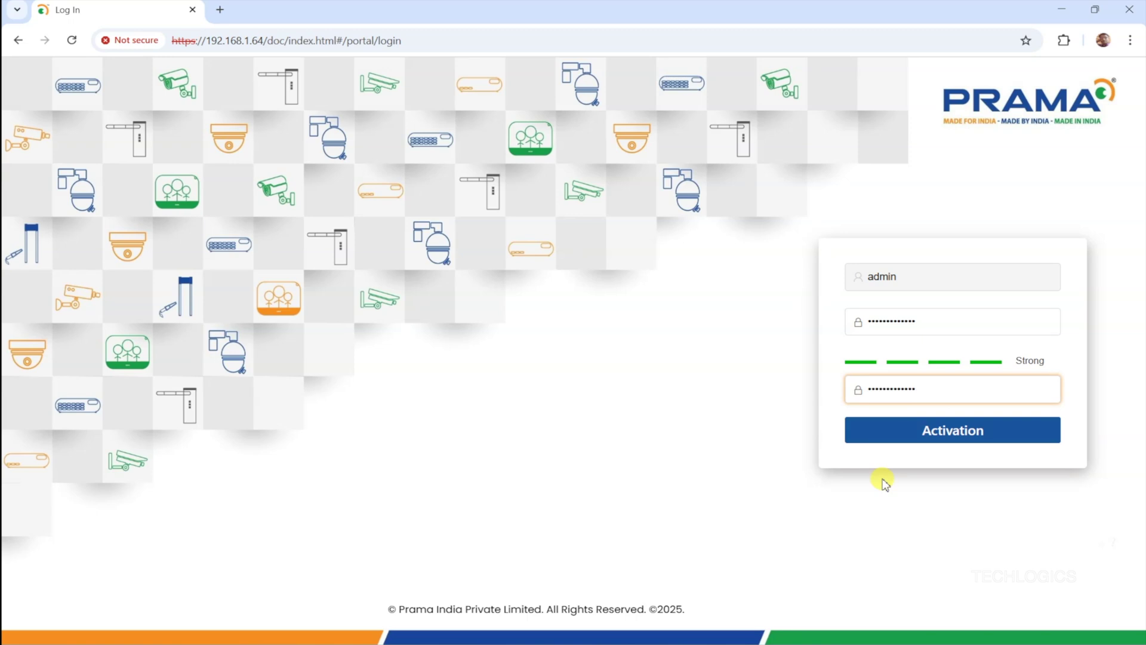
click(1031, 438)
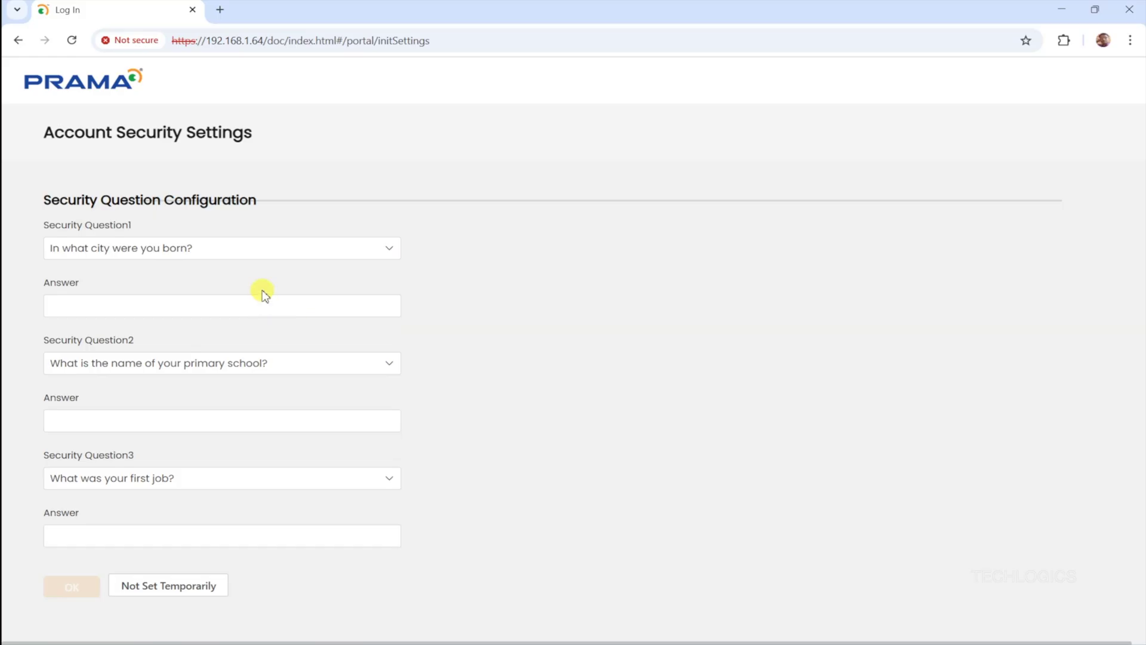
- Keep the three default security questions, fill in each answer, and confirm with OK
click(272, 250)
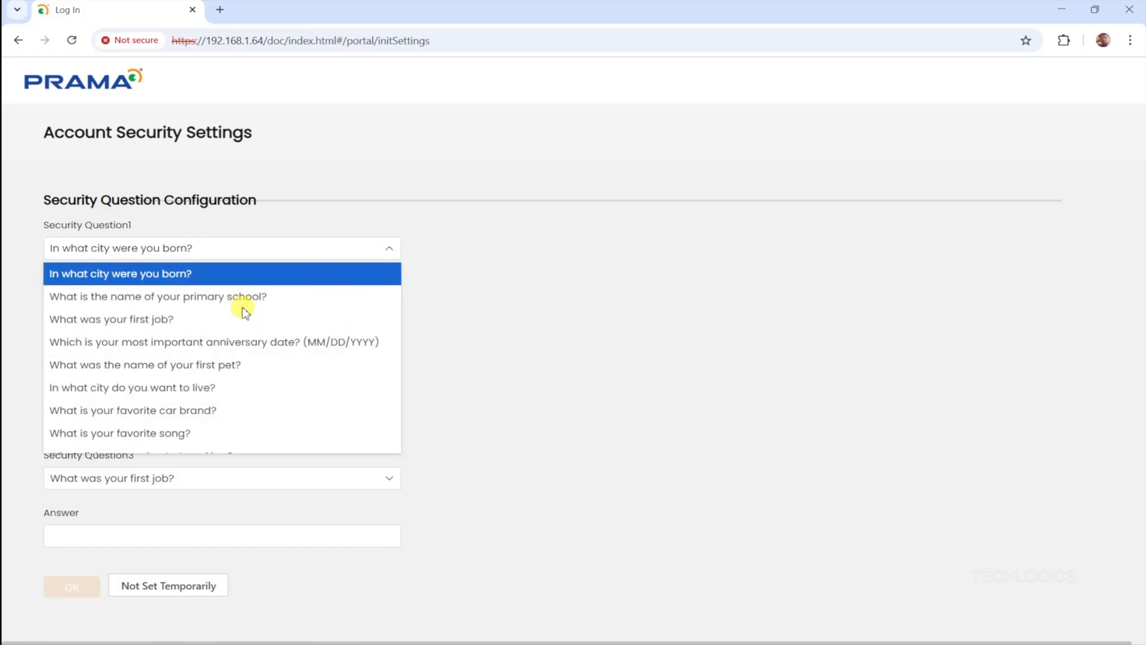
click(326, 306)
click(354, 311)
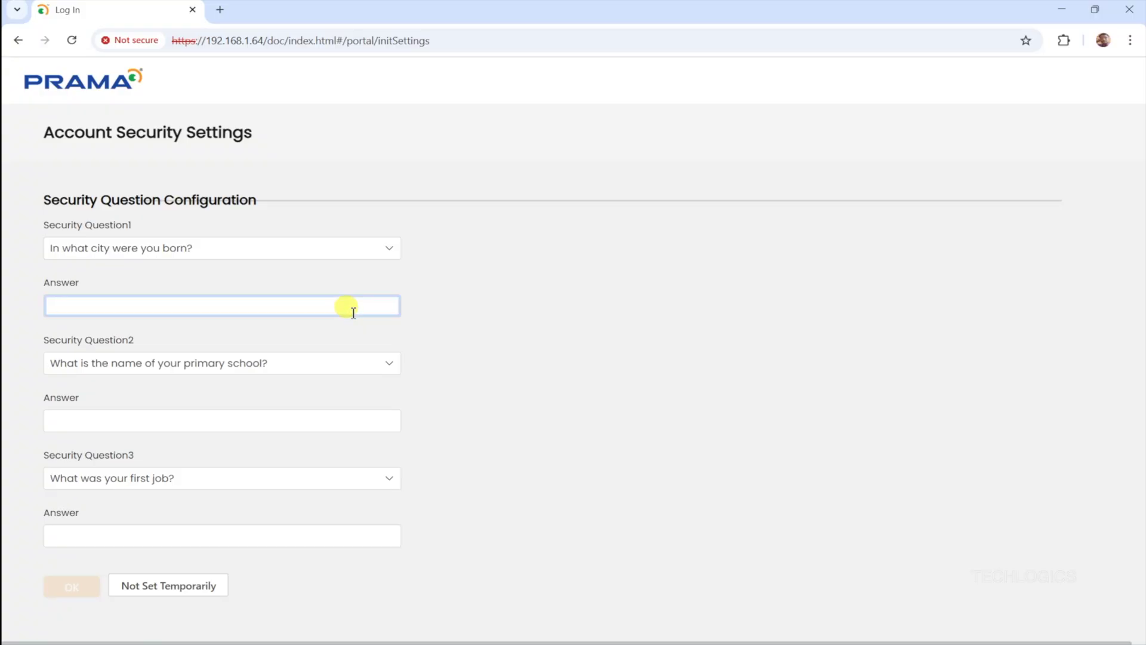
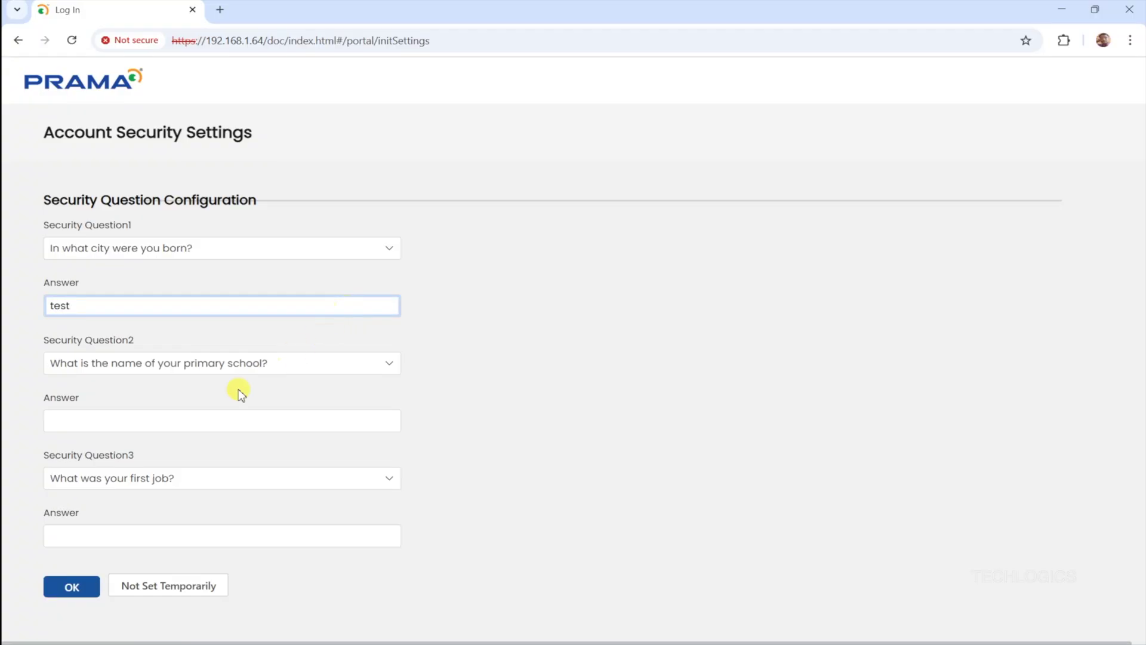
click(201, 422)
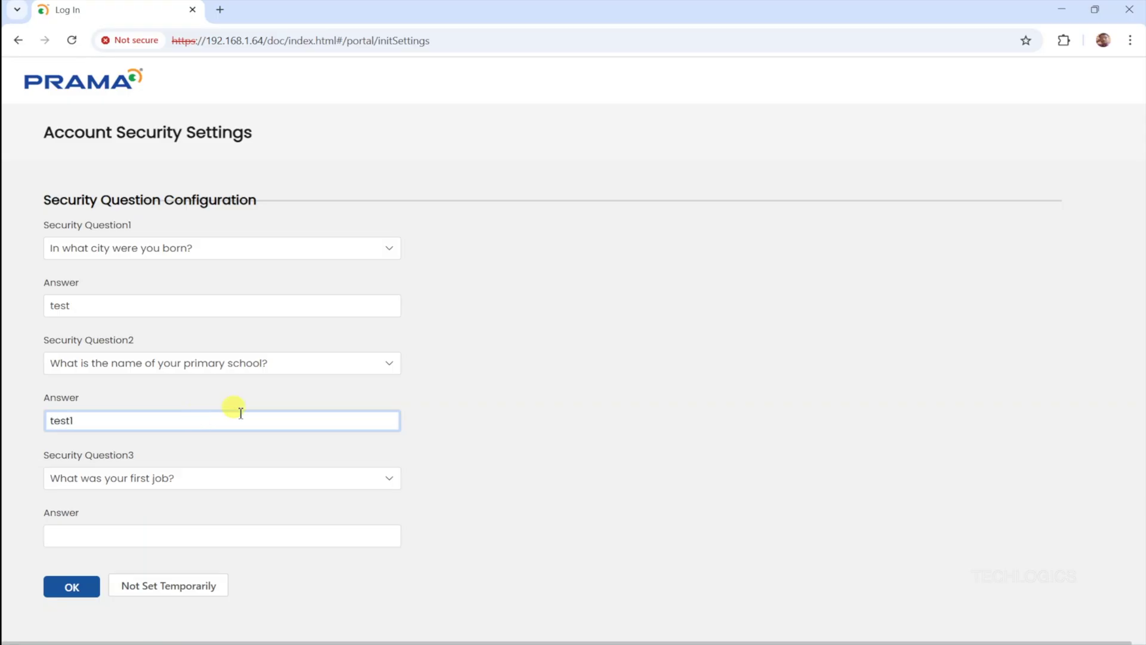
click(171, 537)
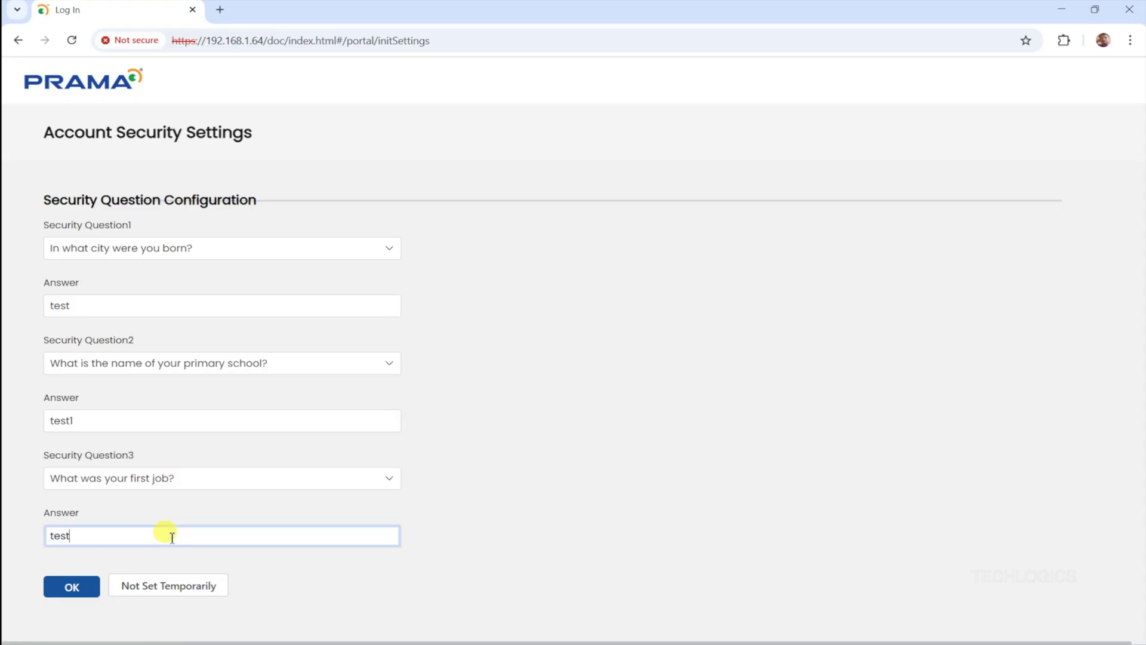
click(498, 479)
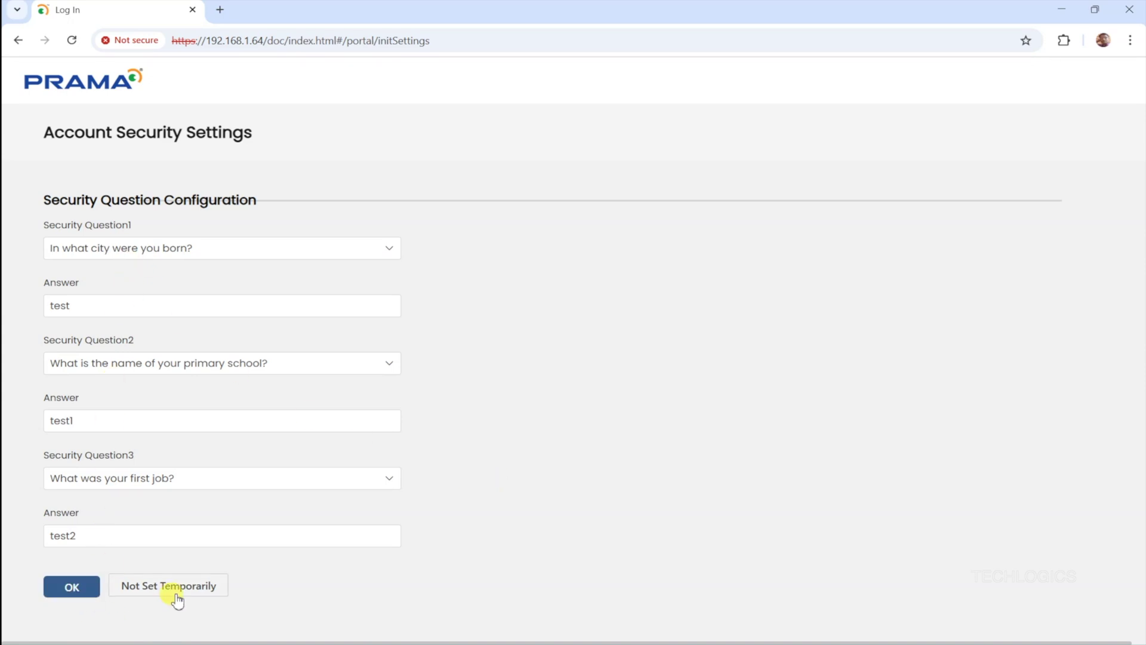
click(91, 593)
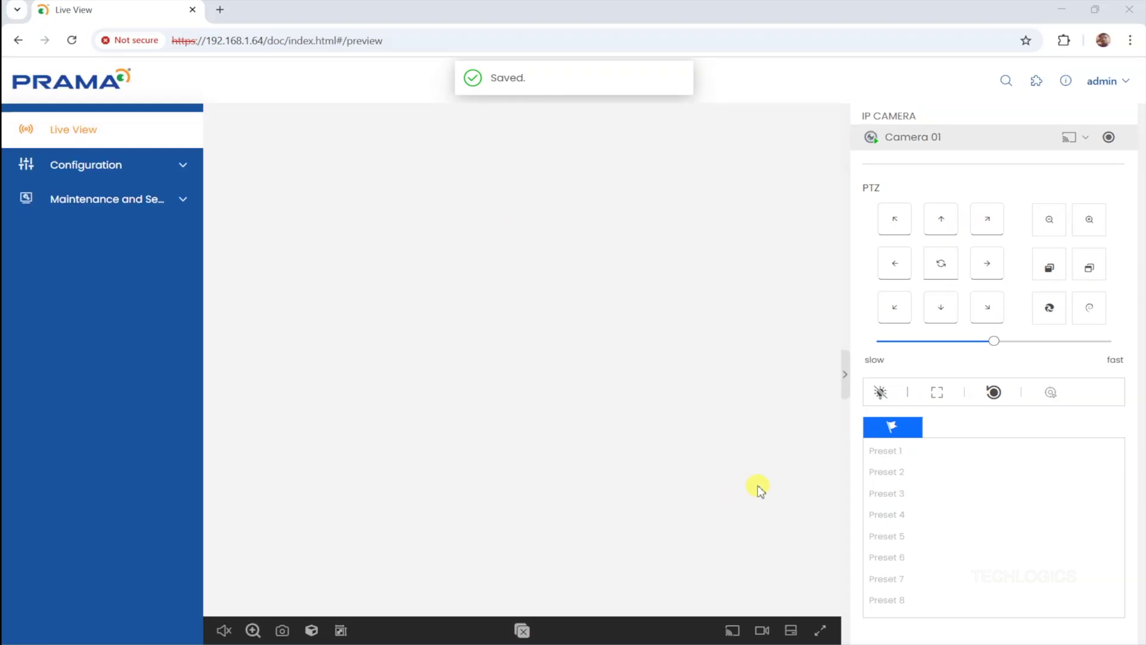
click(821, 630)
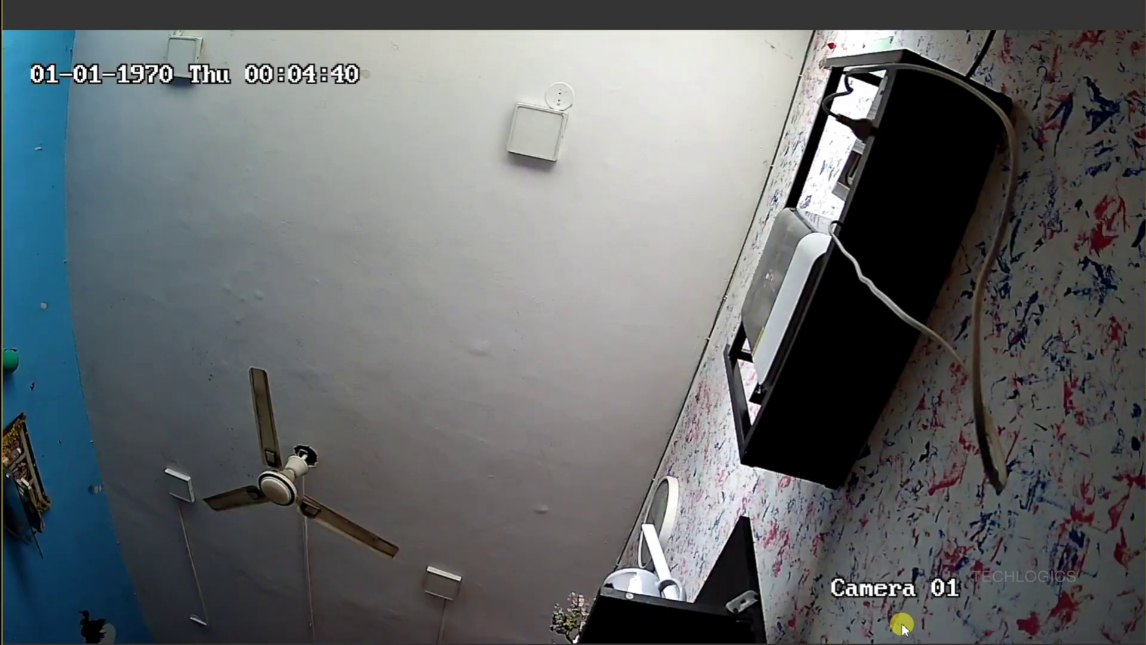
key(Escape)
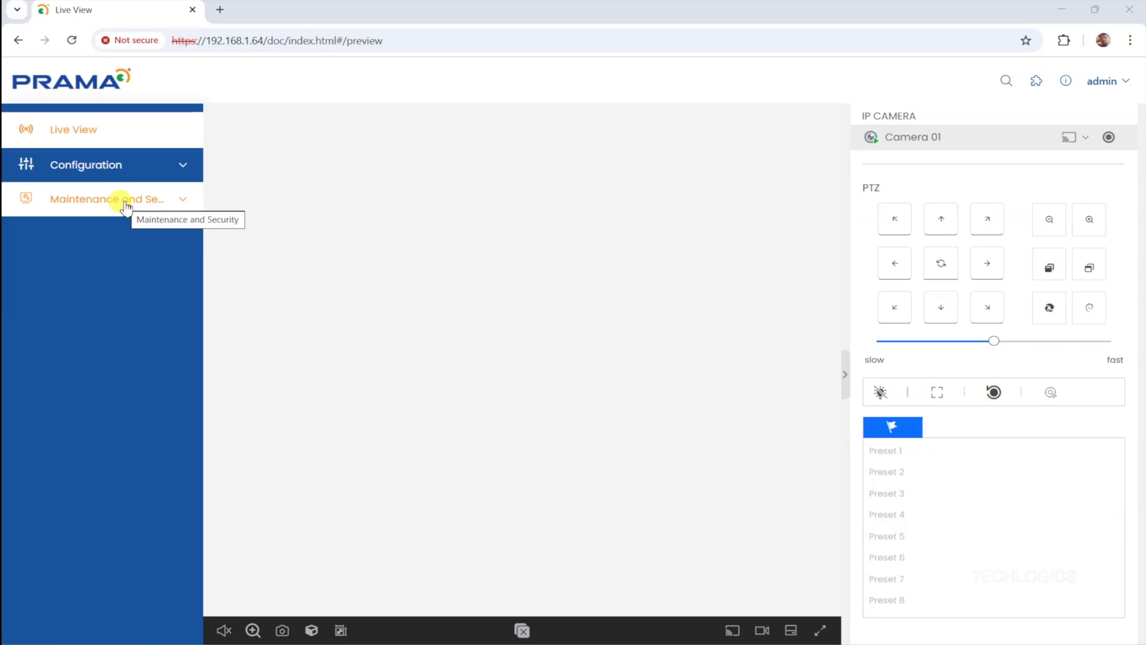
- Open the Maintenance Upgrade tab showing firmware V5.8.5 build 250729, then expand Configuration
click(126, 206)
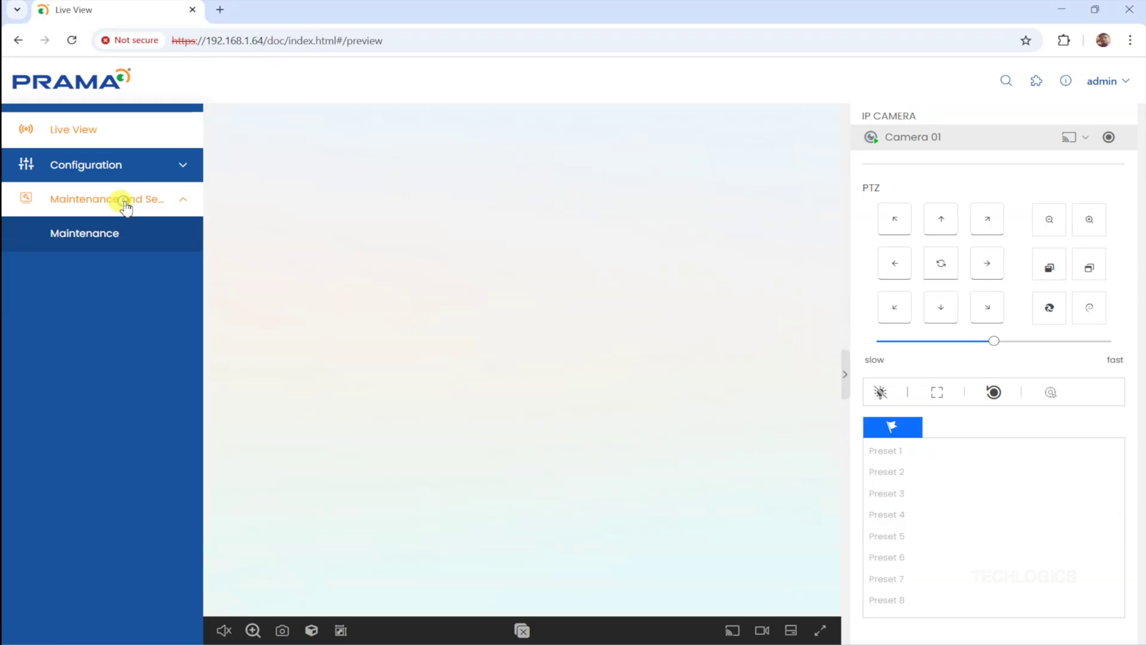
click(113, 241)
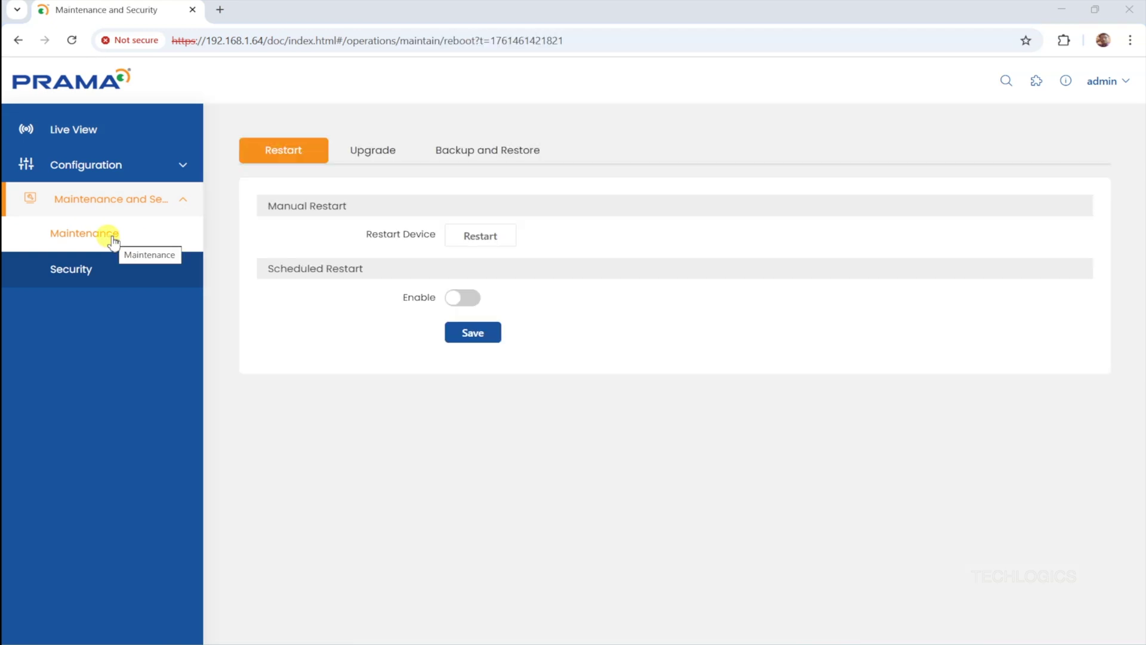
click(379, 161)
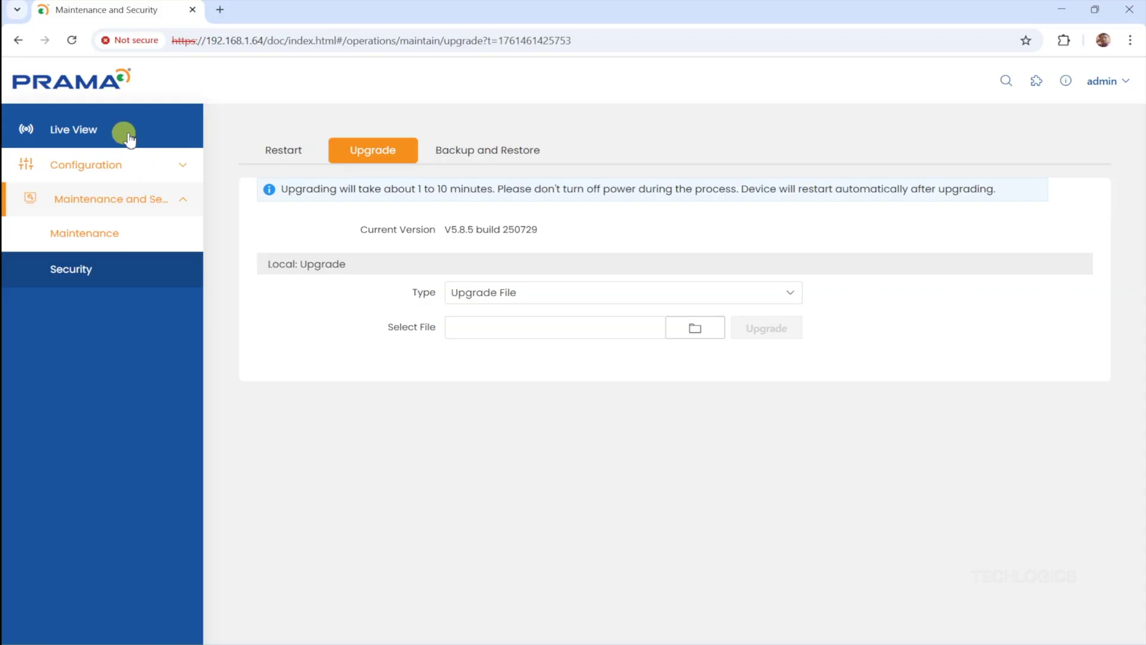
click(122, 165)
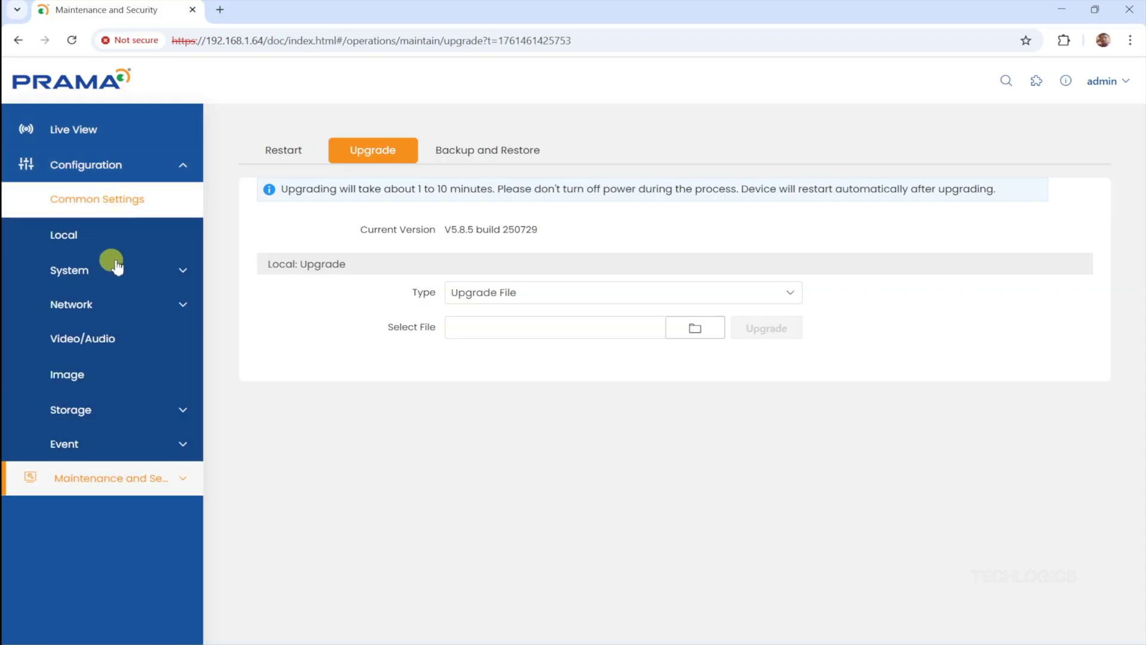
- Check Device Model and Firmware Version V5.8.5 build 250729 under System Settings, then return to Upgrade
click(117, 268)
click(88, 304)
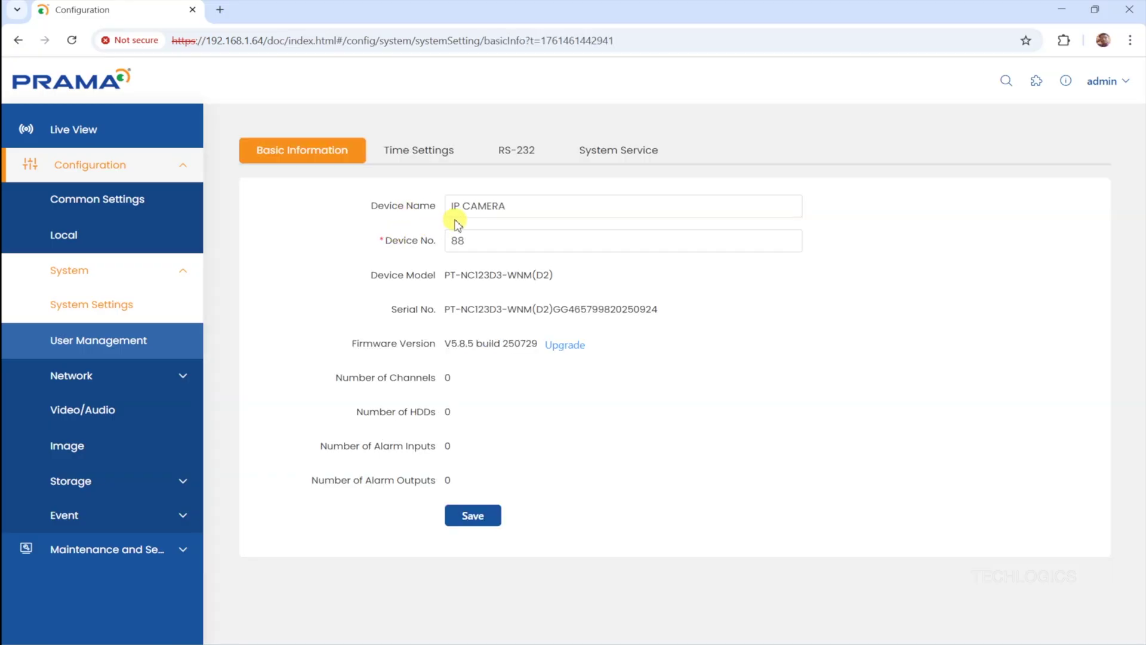
drag(442, 275, 578, 281)
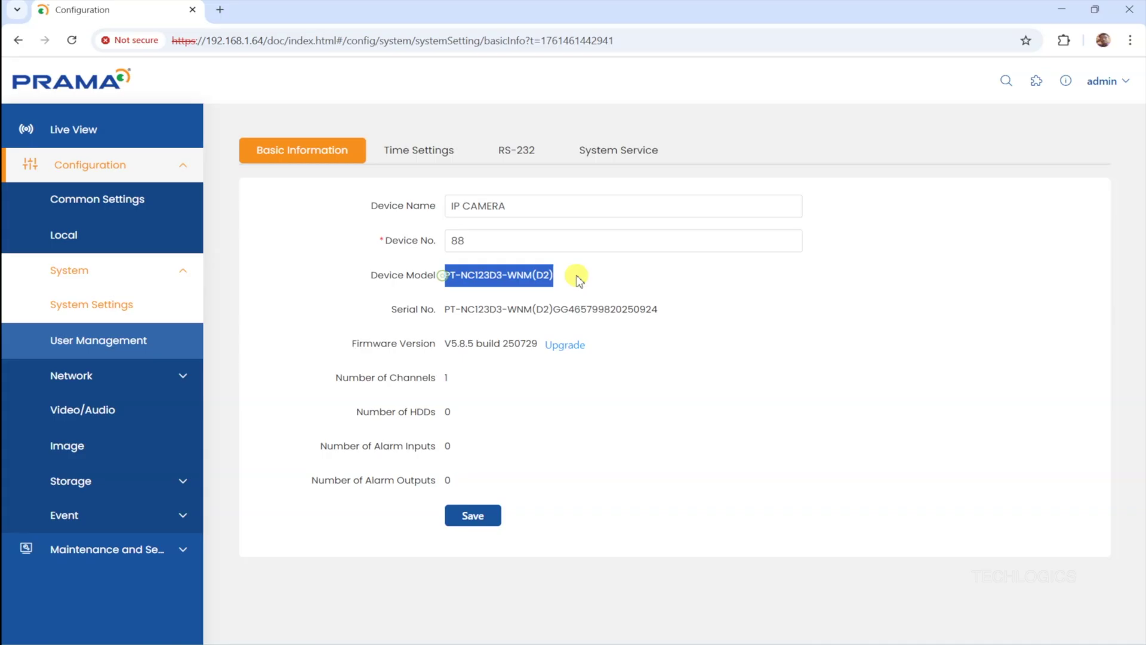
click(515, 271)
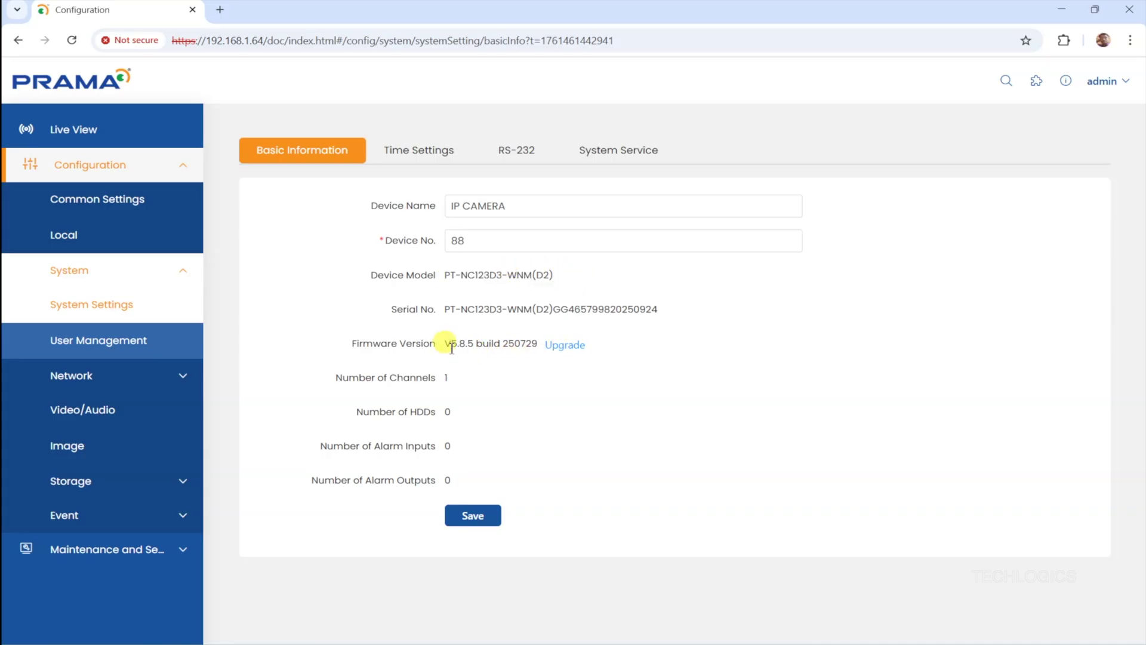
drag(448, 345, 544, 341)
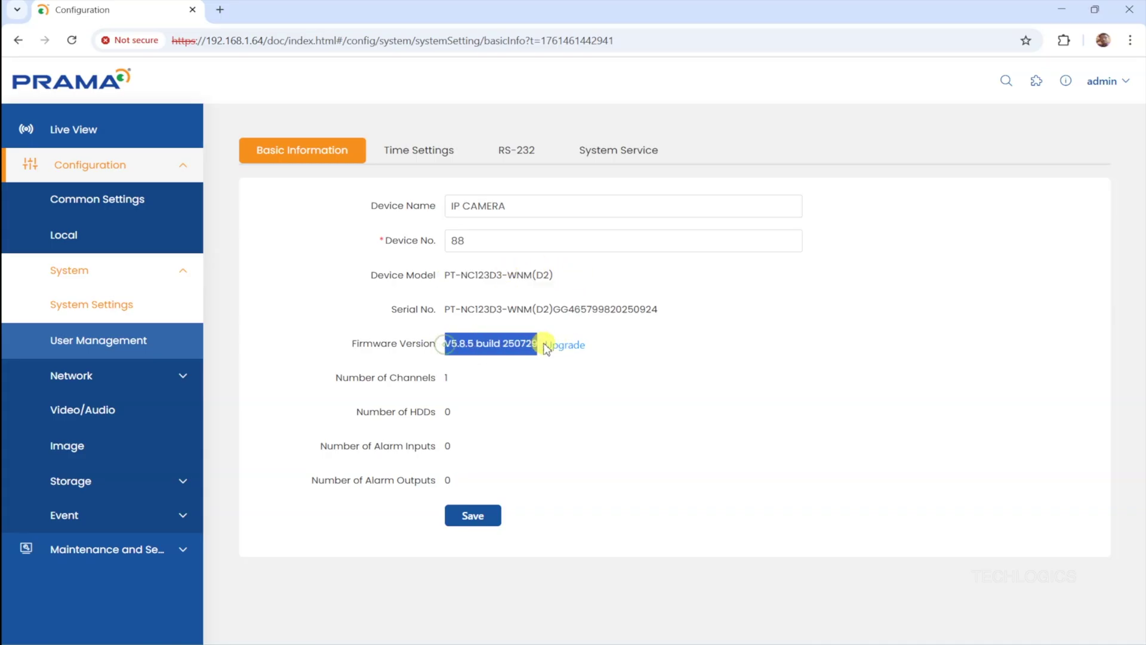
click(528, 375)
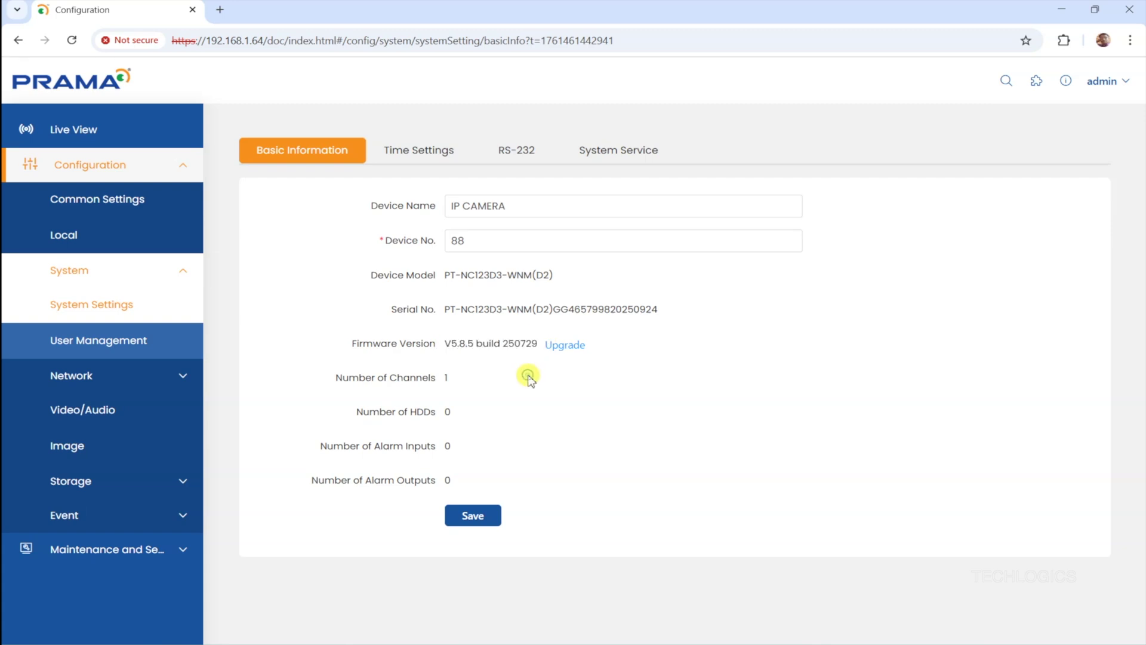
click(564, 346)
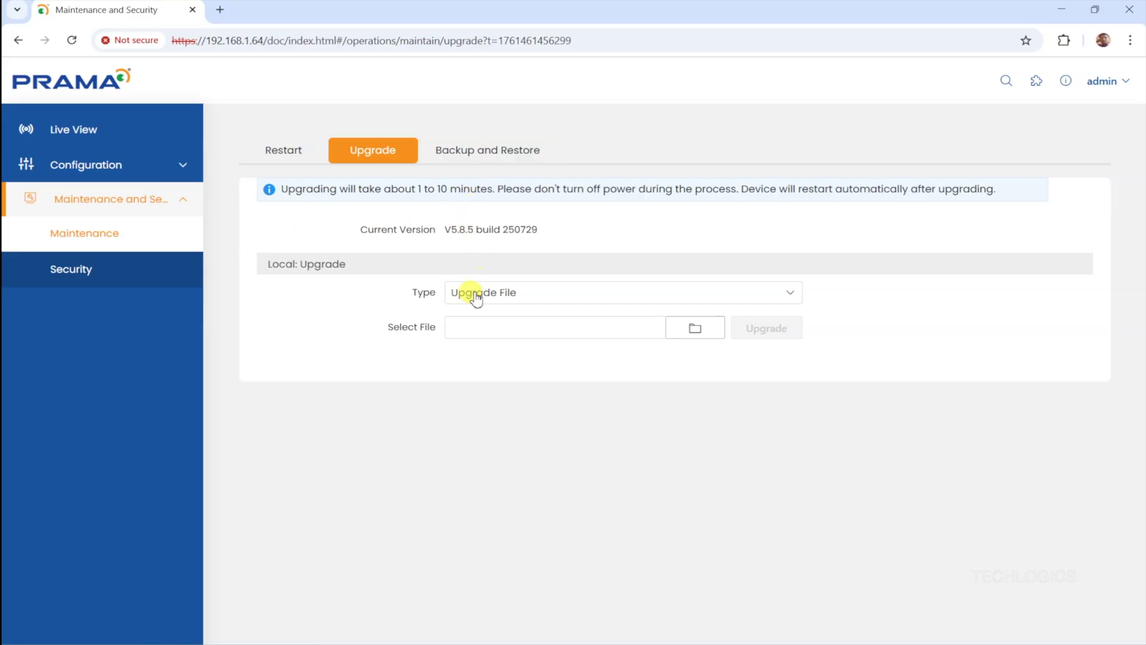
- Keep Upgrade File as the upgrade type and browse into the Desktop's Prama Tools folder
click(526, 299)
click(524, 315)
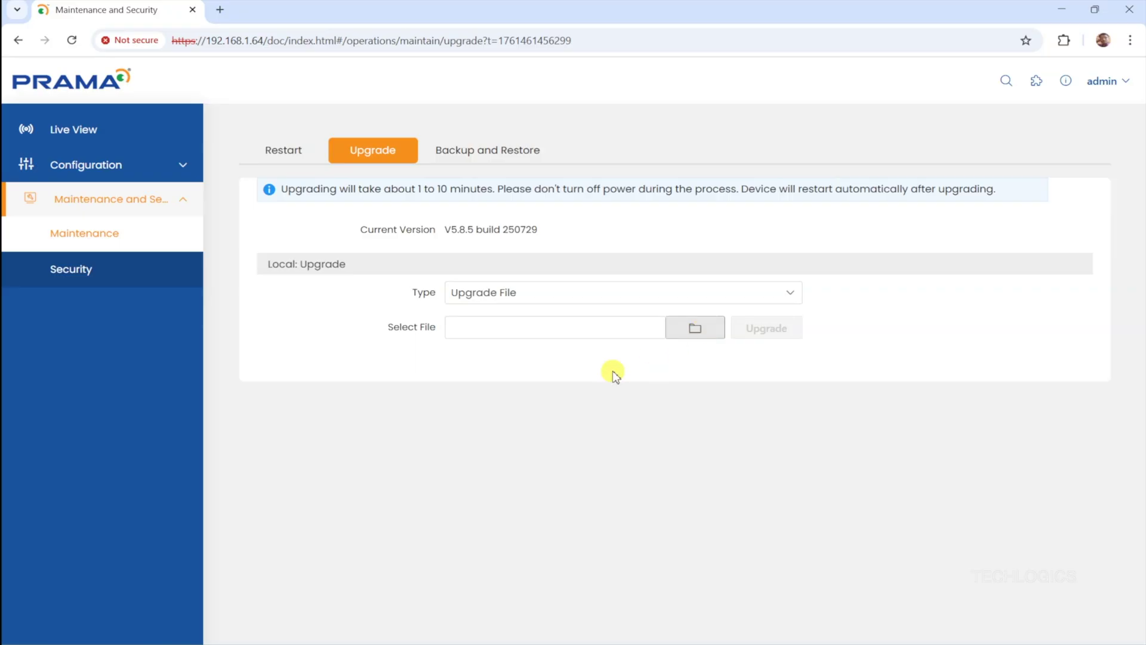
click(705, 332)
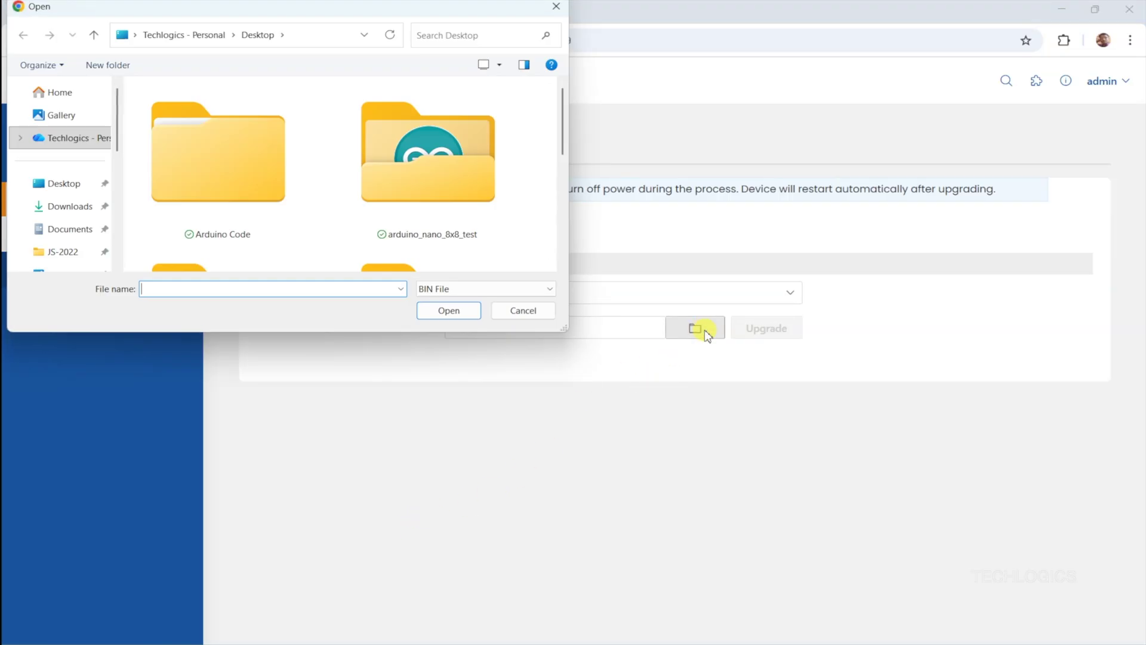
click(65, 189)
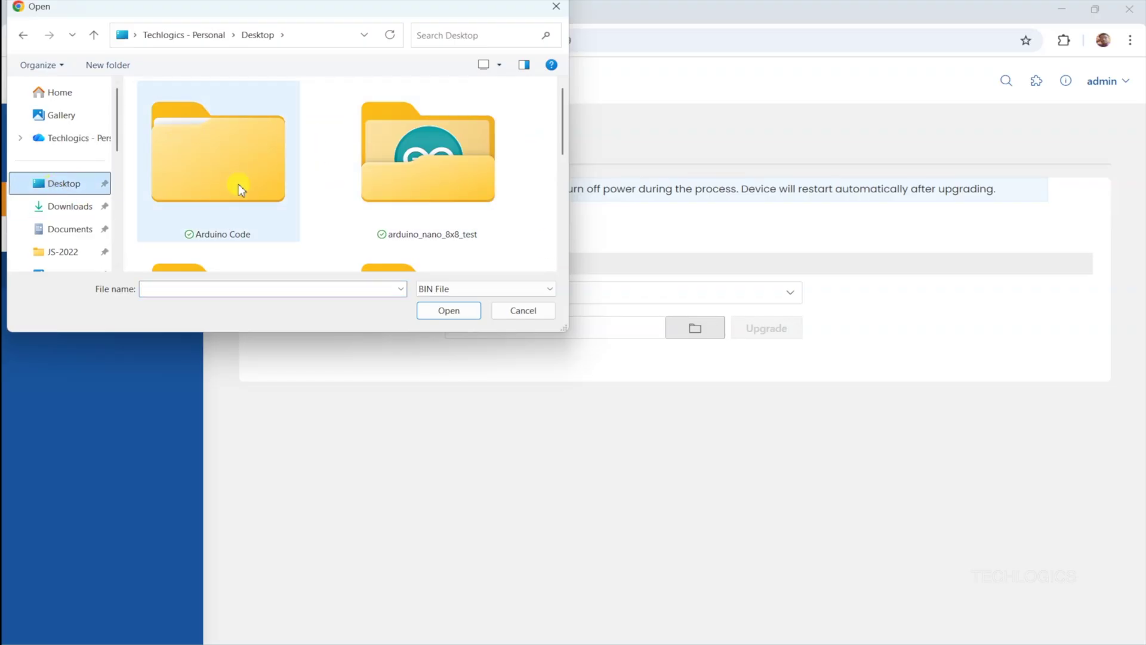
scroll(238, 184, down, 3)
scroll(238, 184, up, 3)
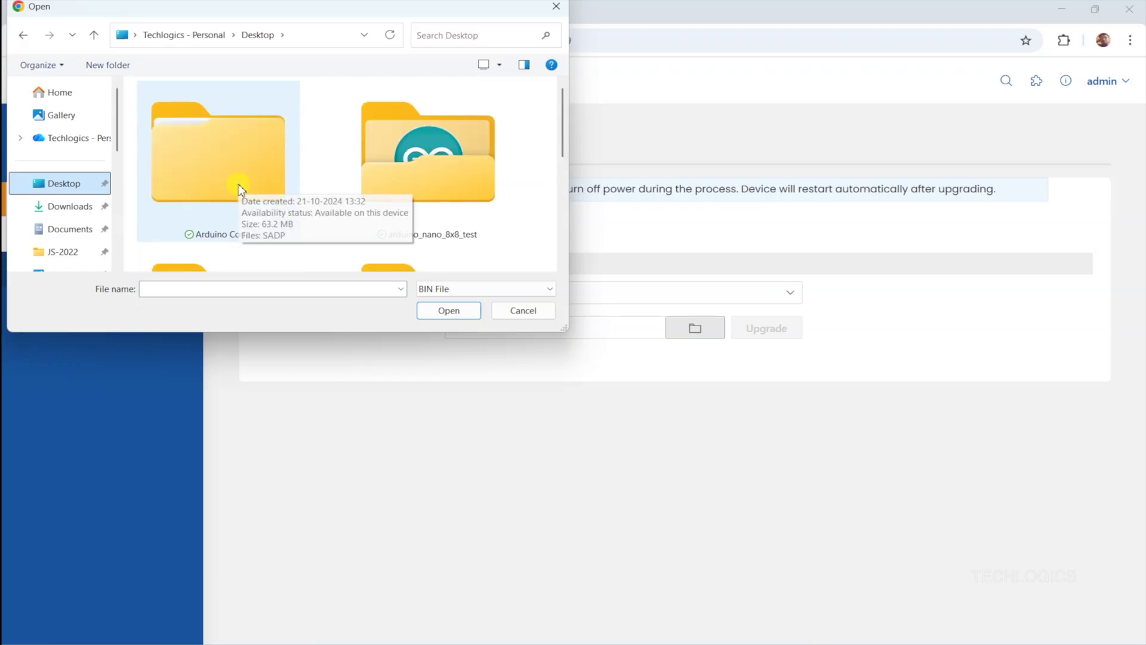
click(414, 179)
double_click(414, 180)
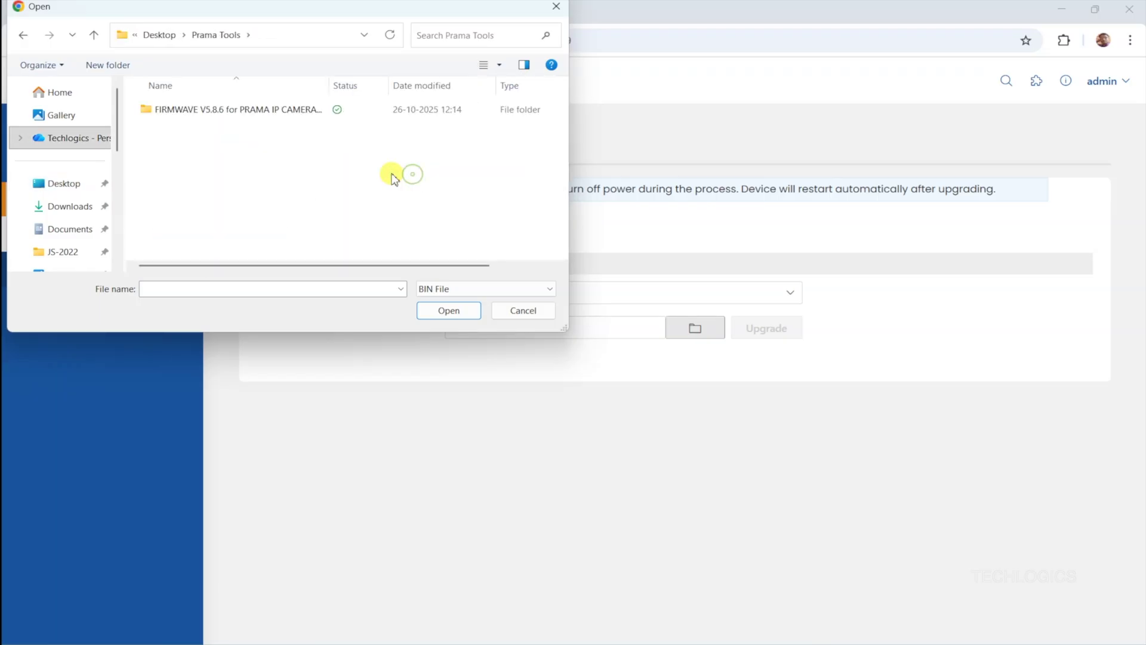
- Pick prama.bin from the FIRMWAVE V5.8.6 folder, run the upgrade and confirm the restart
double_click(249, 115)
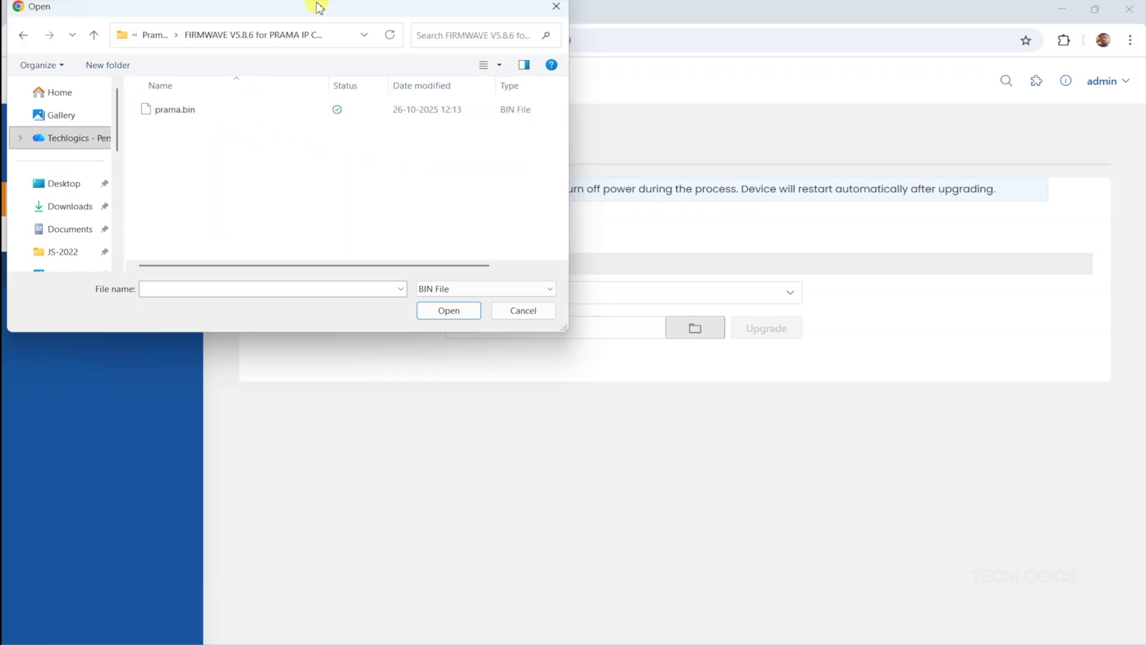
drag(318, 7, 544, 123)
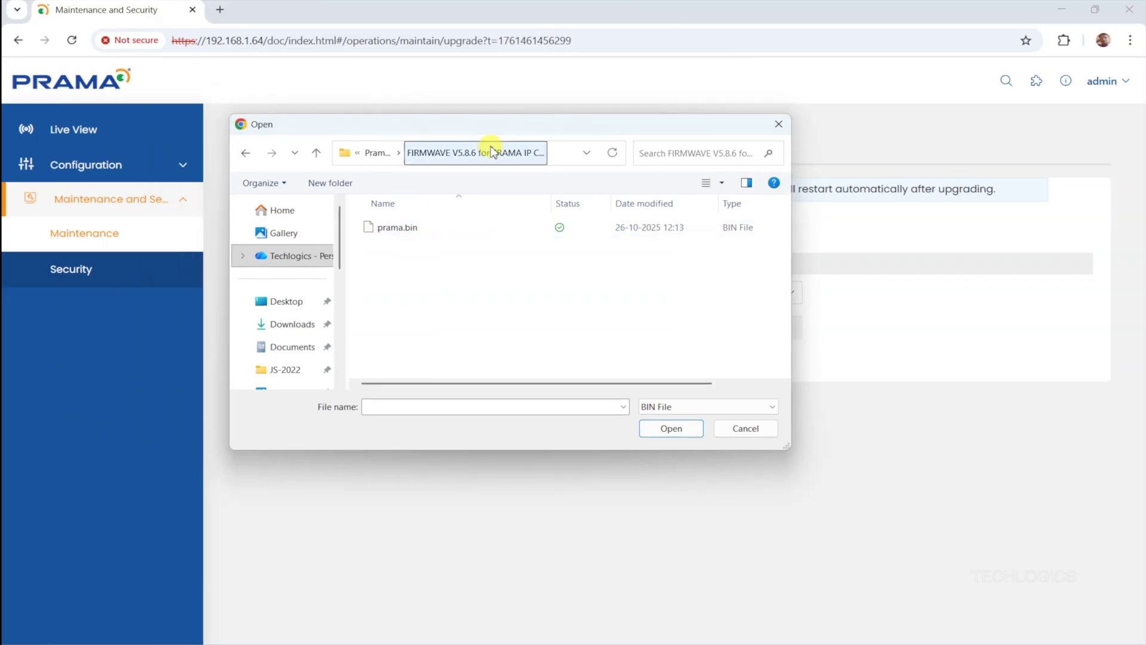
click(402, 229)
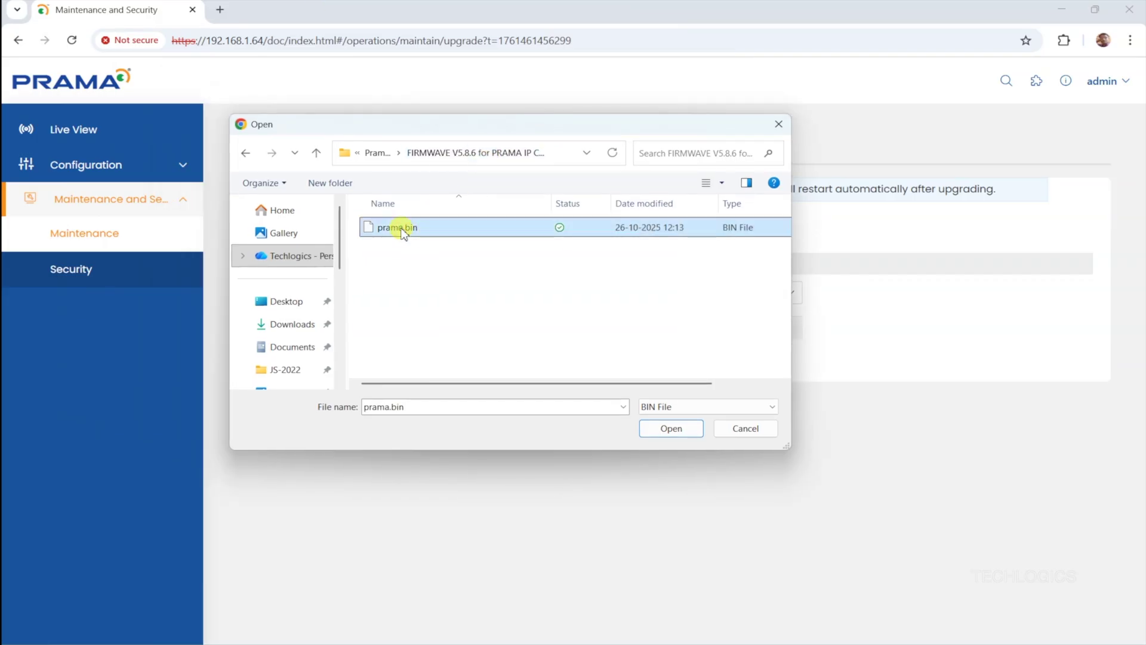
click(651, 432)
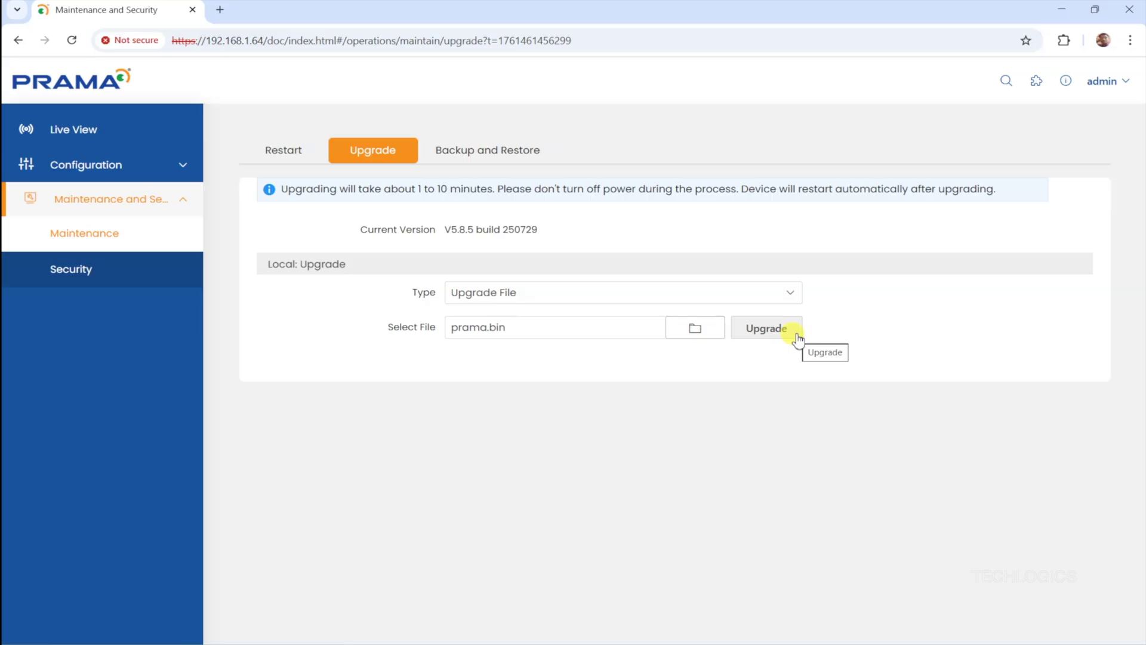
click(799, 340)
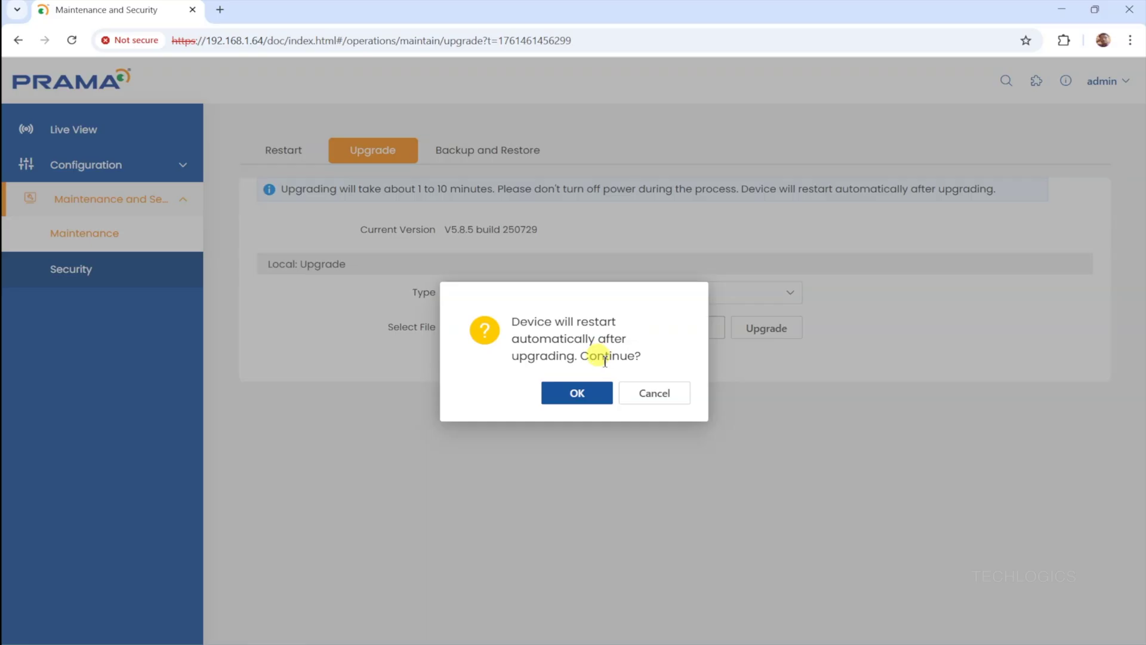
click(601, 400)
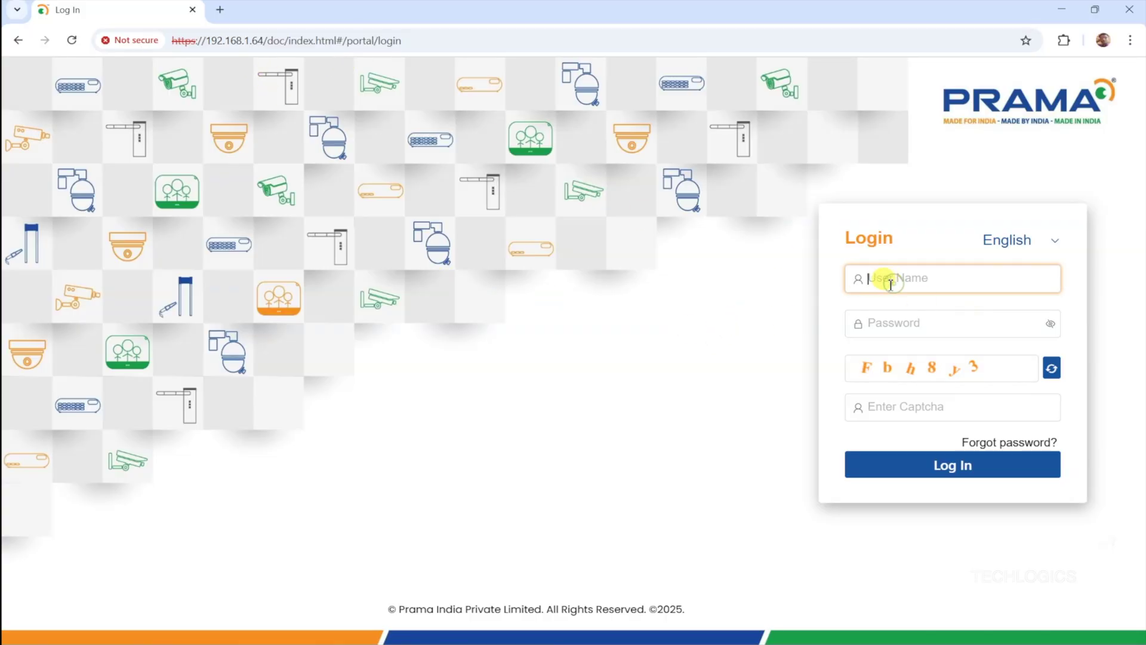
- Log in as admin with the account password and the captcha code
text(in)
key(Tab)
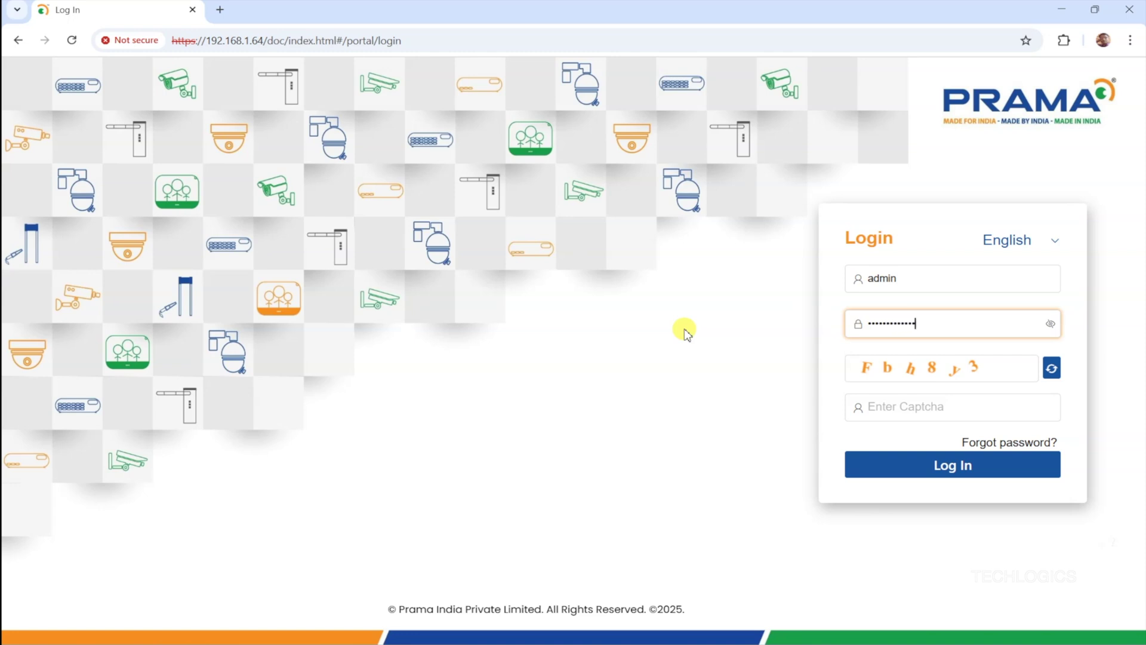
click(914, 404)
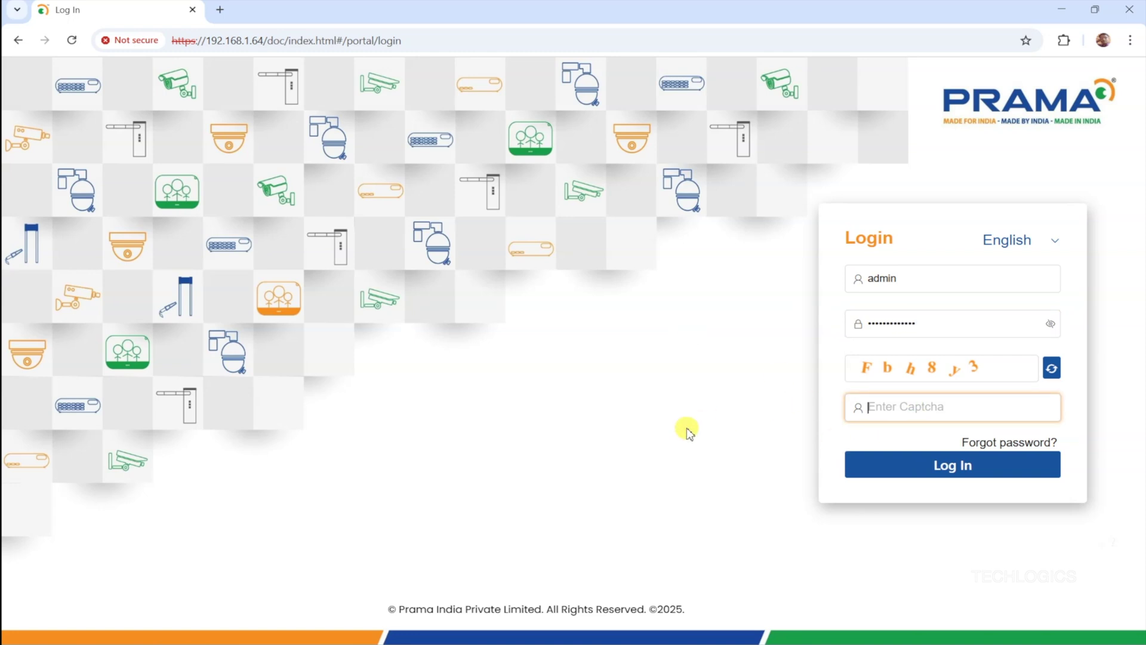
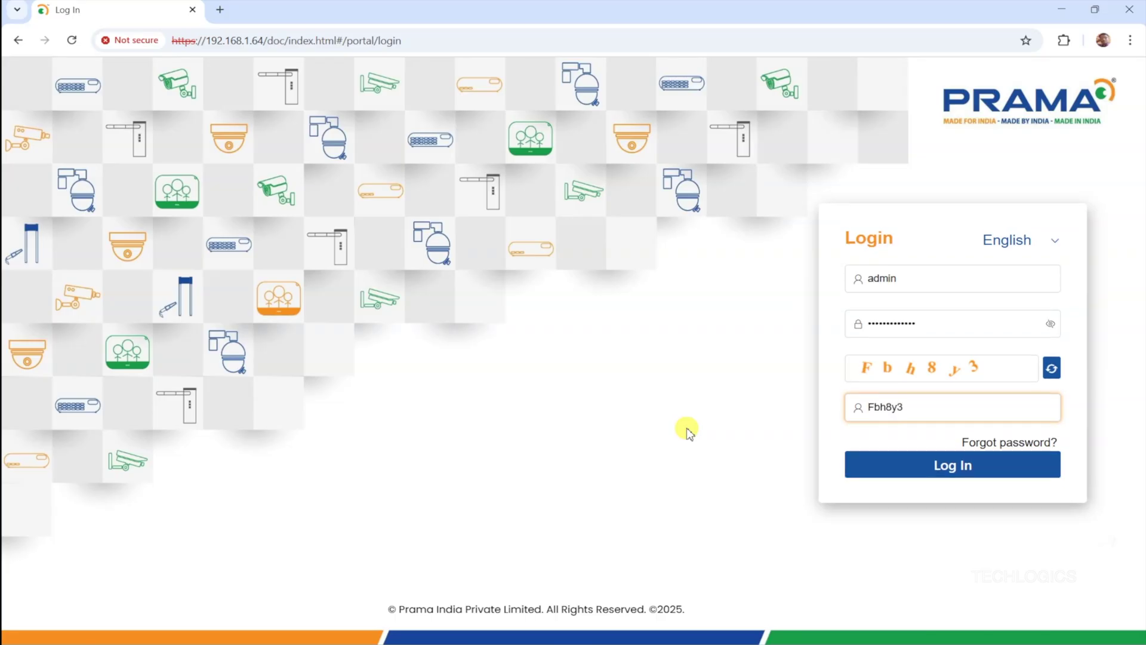
click(896, 478)
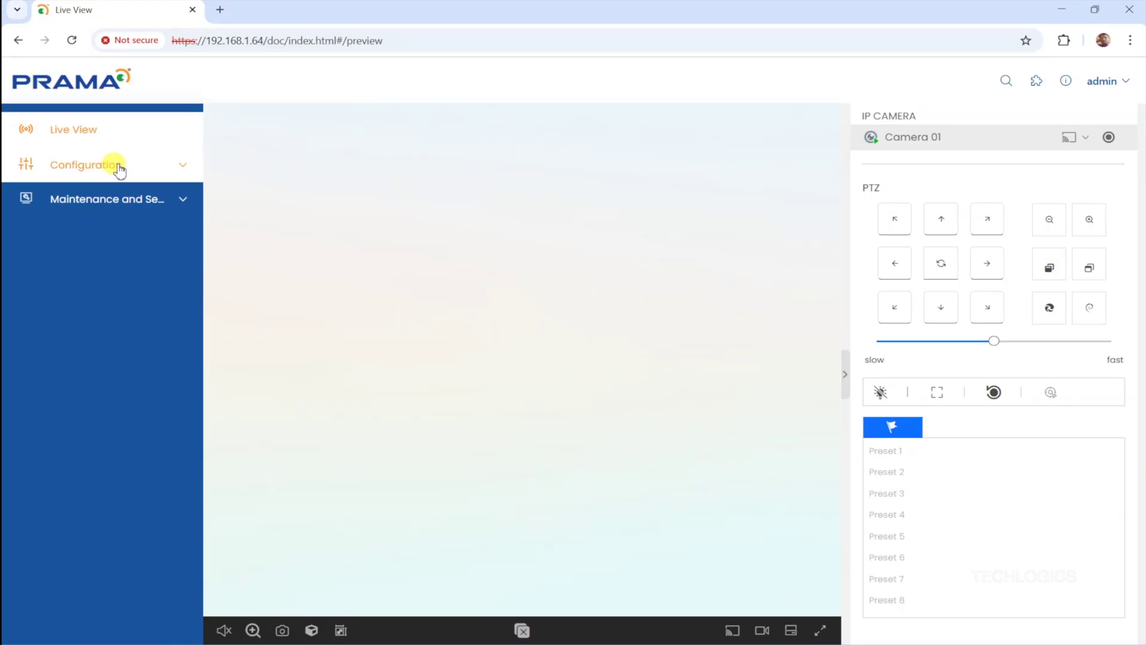
- In Network Settings, change the IPv4 address to 192.168.1.105 and test that it's unused
click(145, 172)
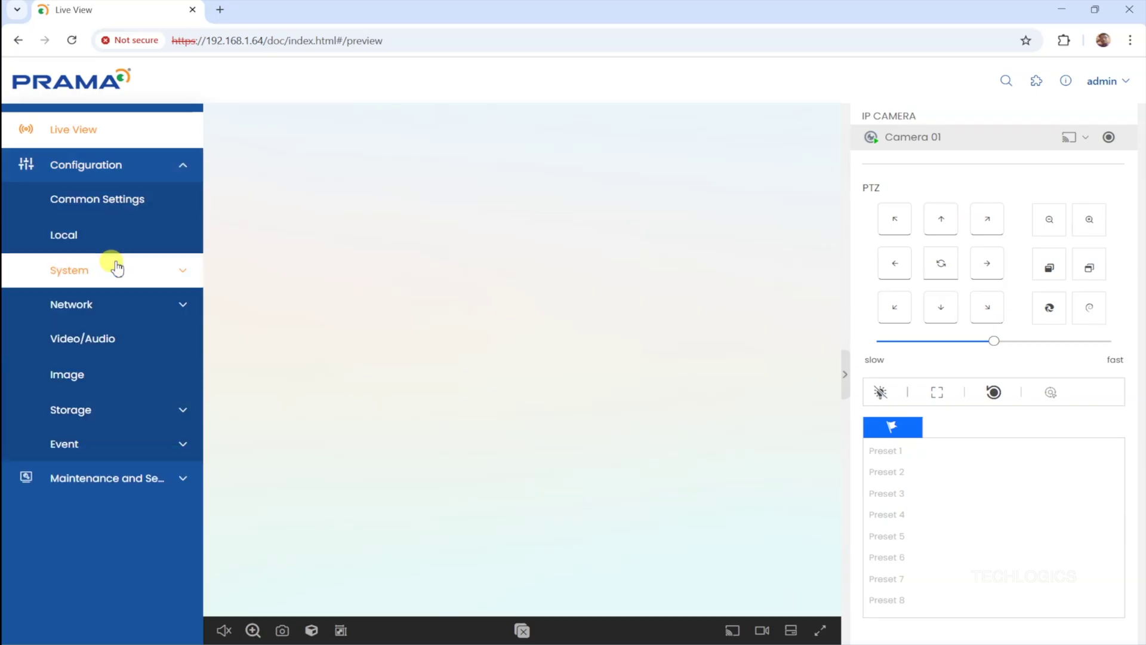
click(114, 304)
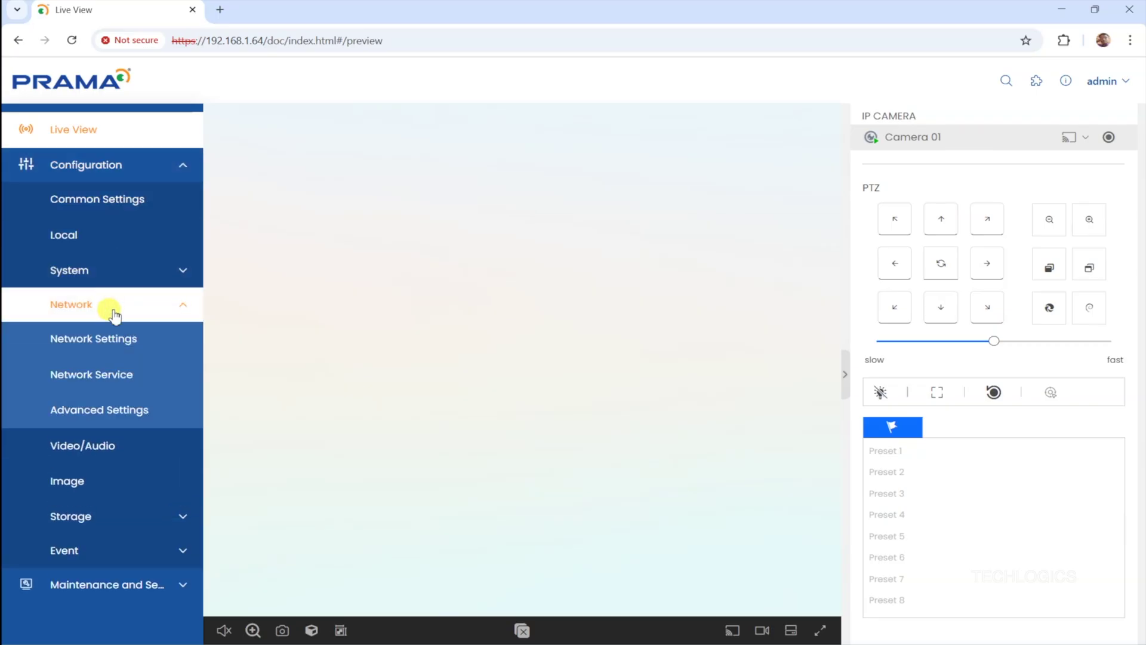
click(127, 342)
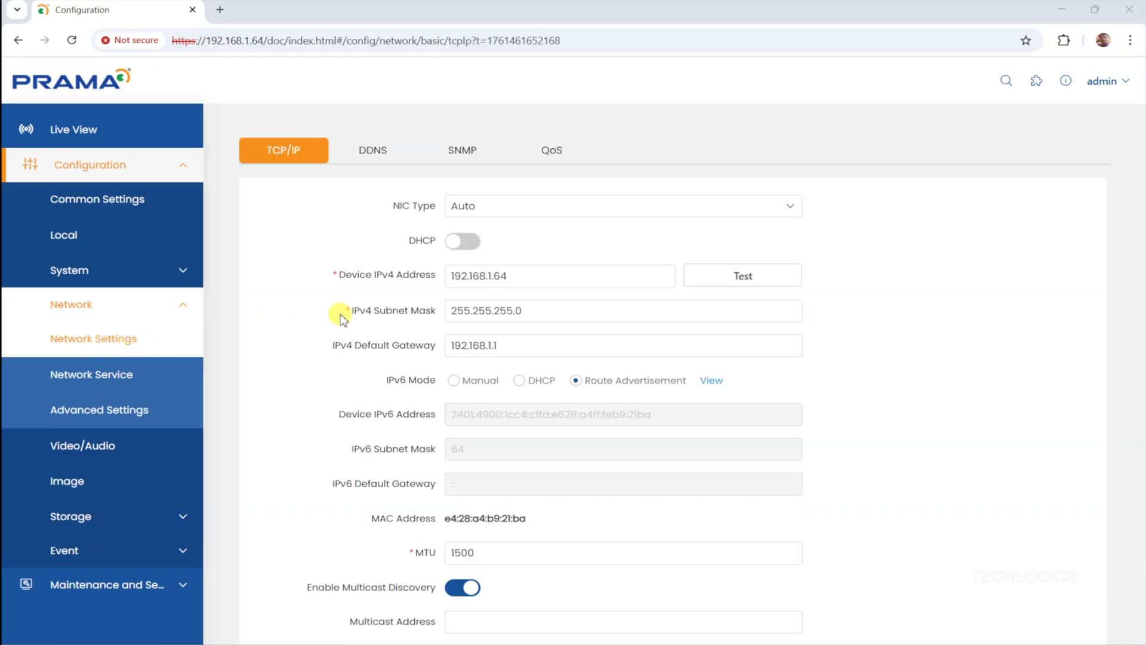
double_click(498, 276)
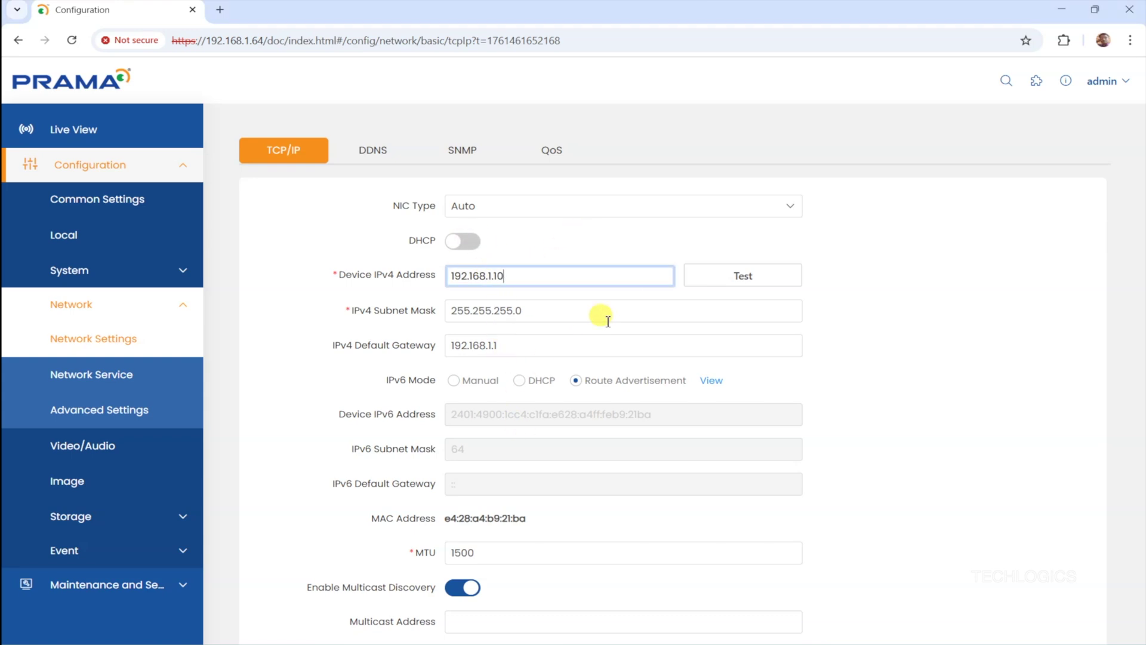
click(732, 275)
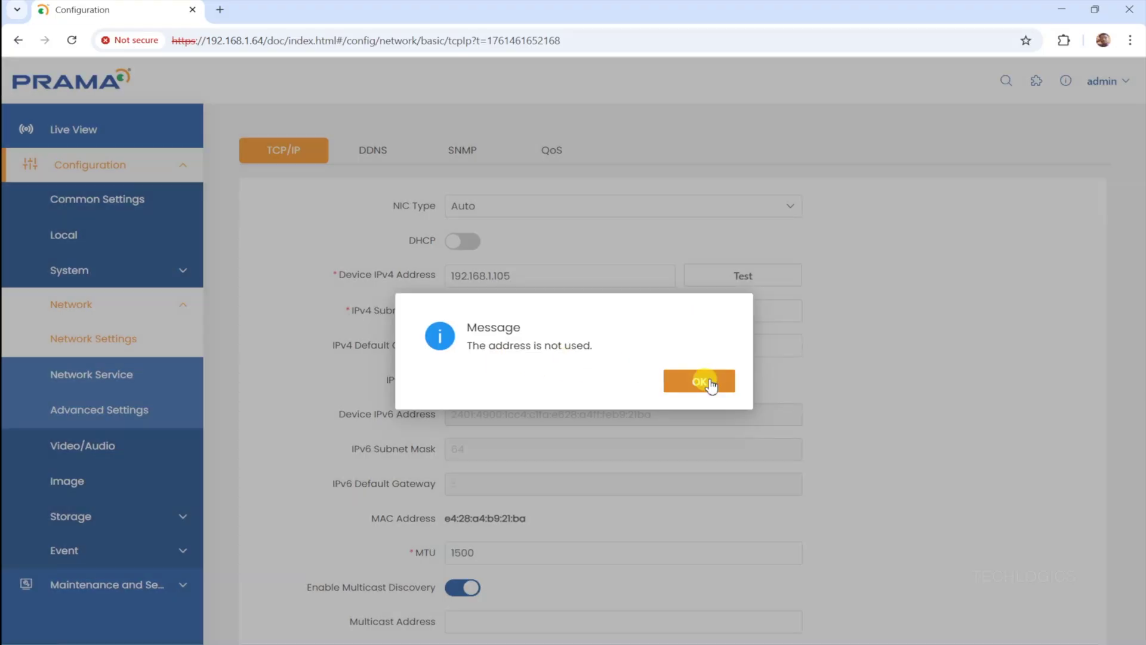
click(708, 381)
- Save the new TCP/IP settings and confirm the camera restart
scroll(629, 319, down, 5)
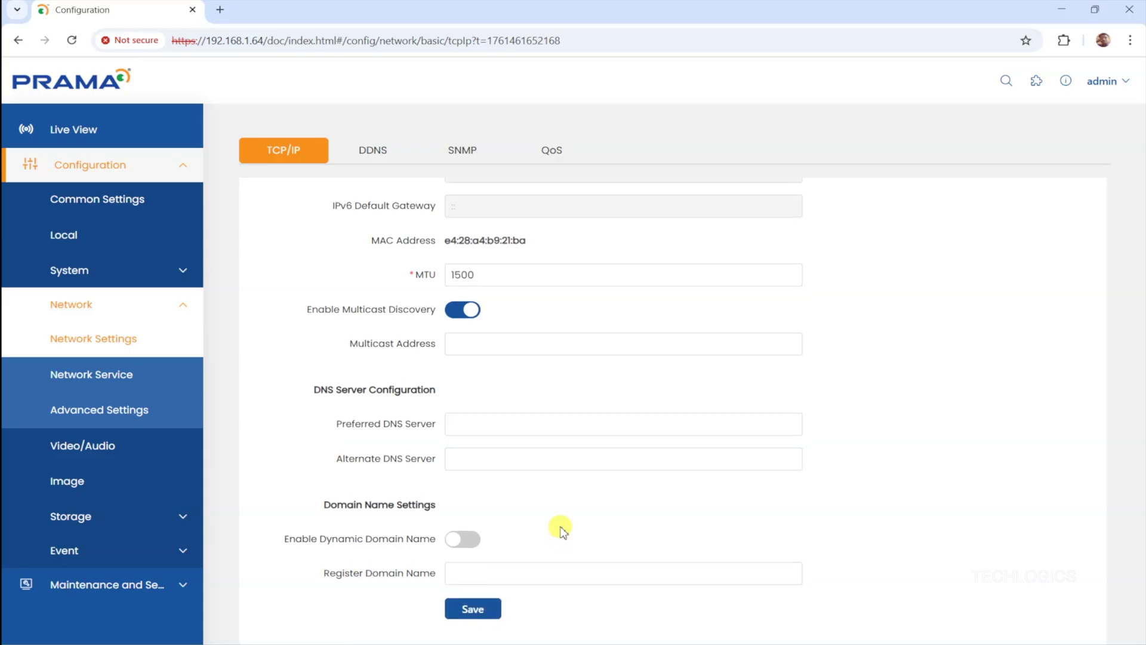
scroll(504, 343, up, 5)
scroll(514, 468, down, 5)
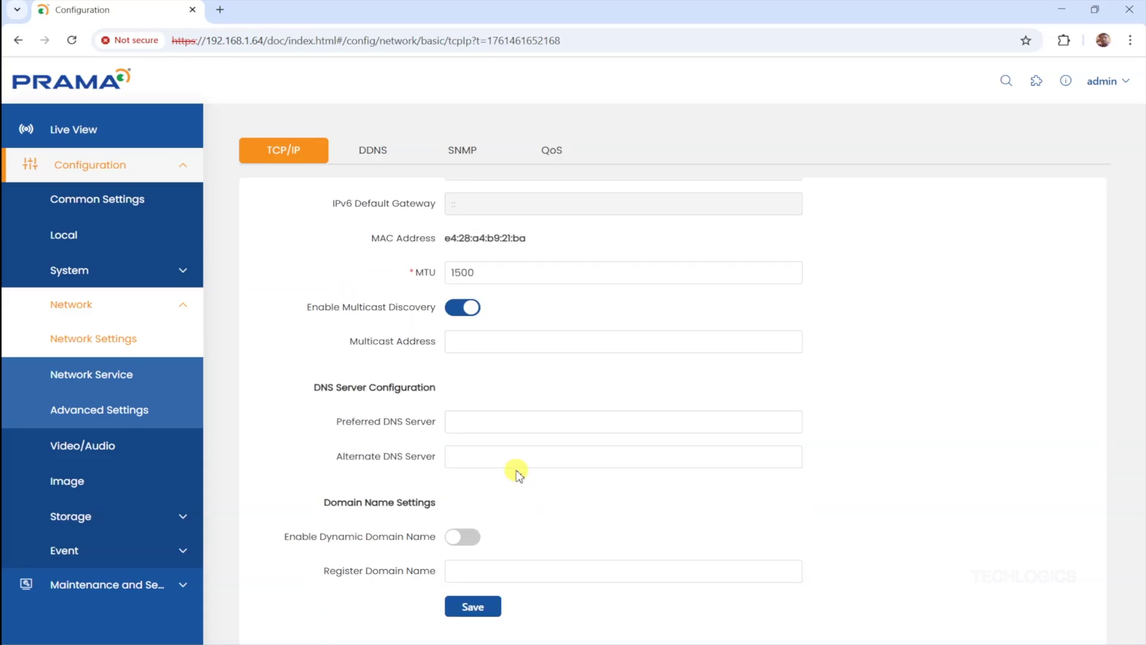
click(495, 607)
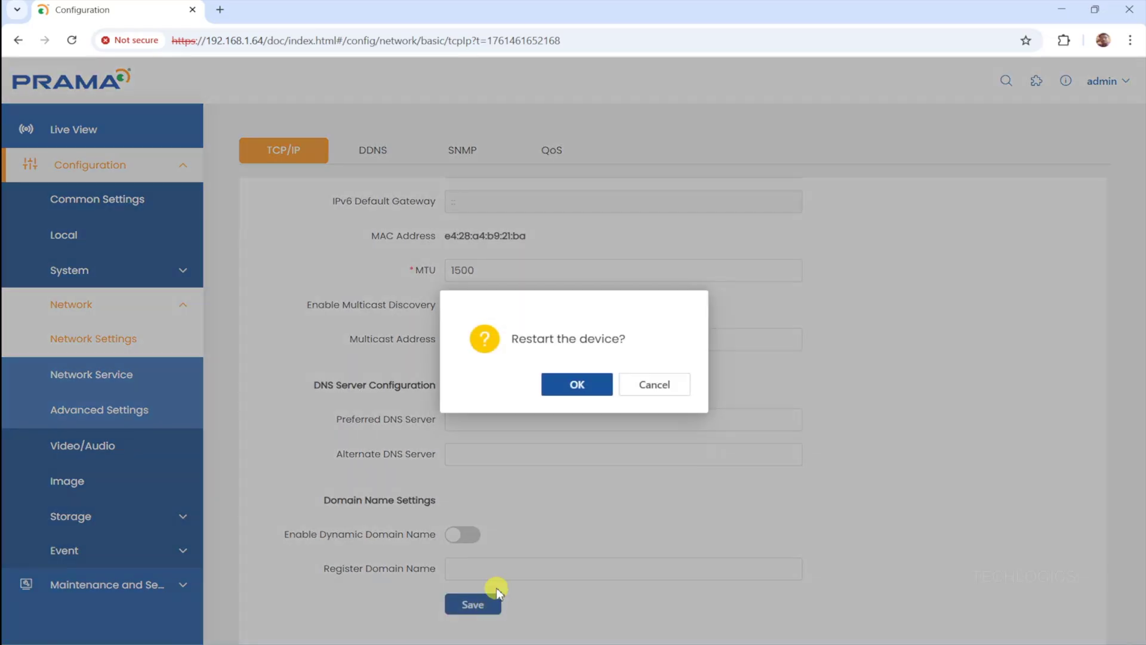
click(606, 391)
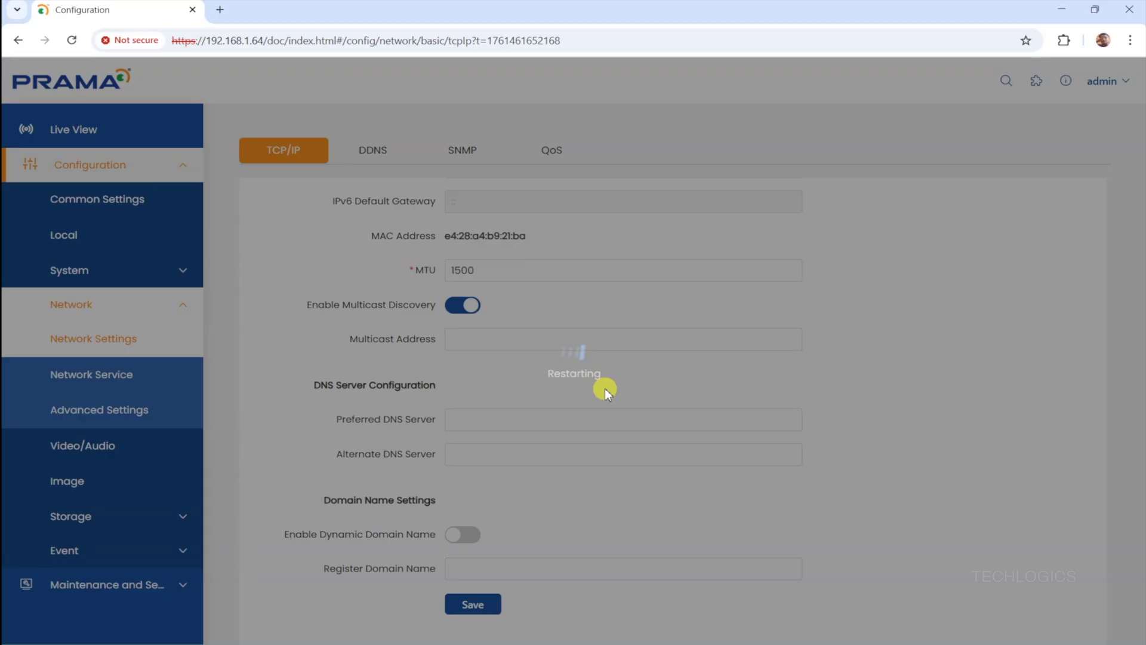
- Return to Chrome and open 192.168.1.105, proceeding past the security warning
key(alt+Tab)
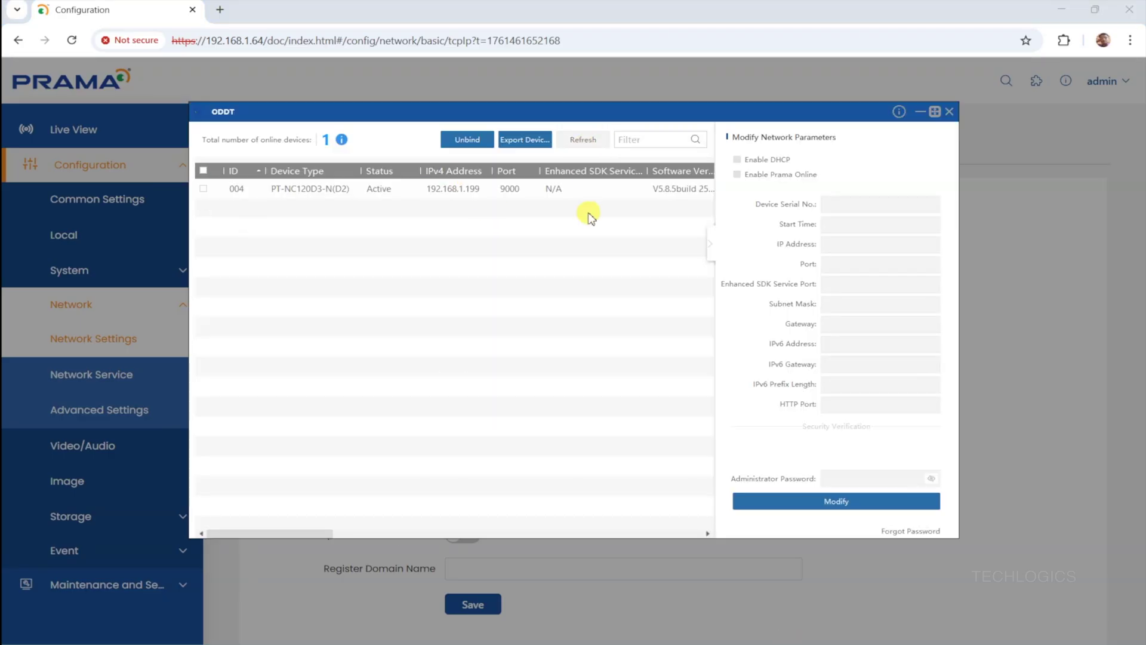
click(349, 3)
click(358, 40)
text(192.168.1.105)
key(Return)
click(401, 397)
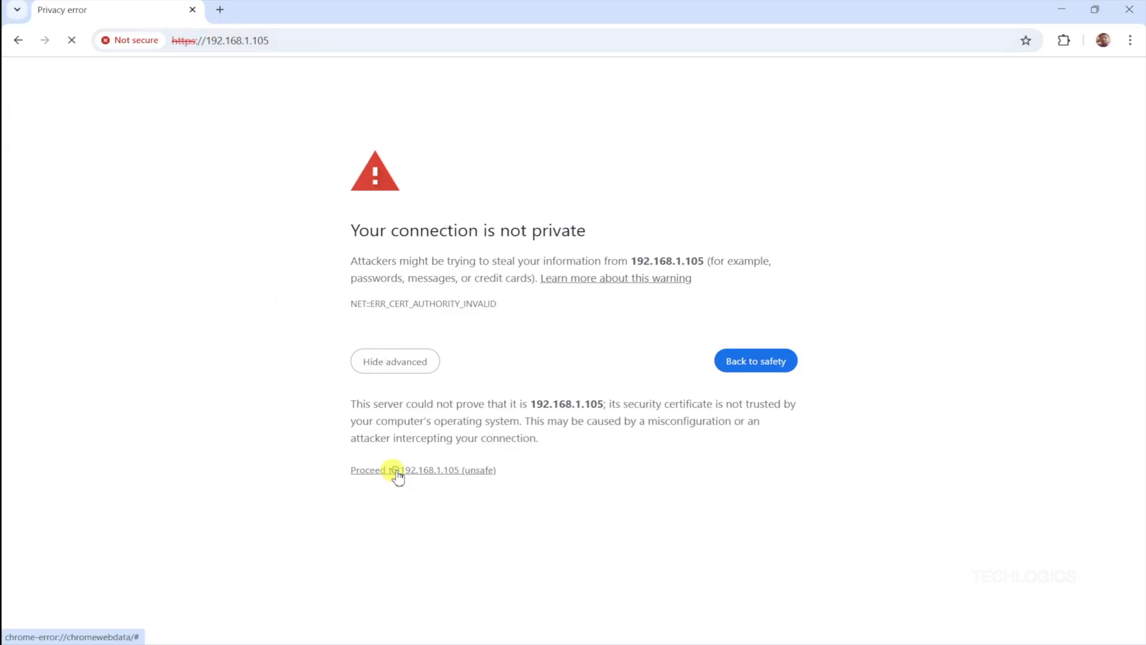
click(396, 475)
- Log in as admin with the account password and the verification code
click(940, 277)
text(admin)
key(Tab)
text(*************)
key(Tab)
text(u1Vt6b)
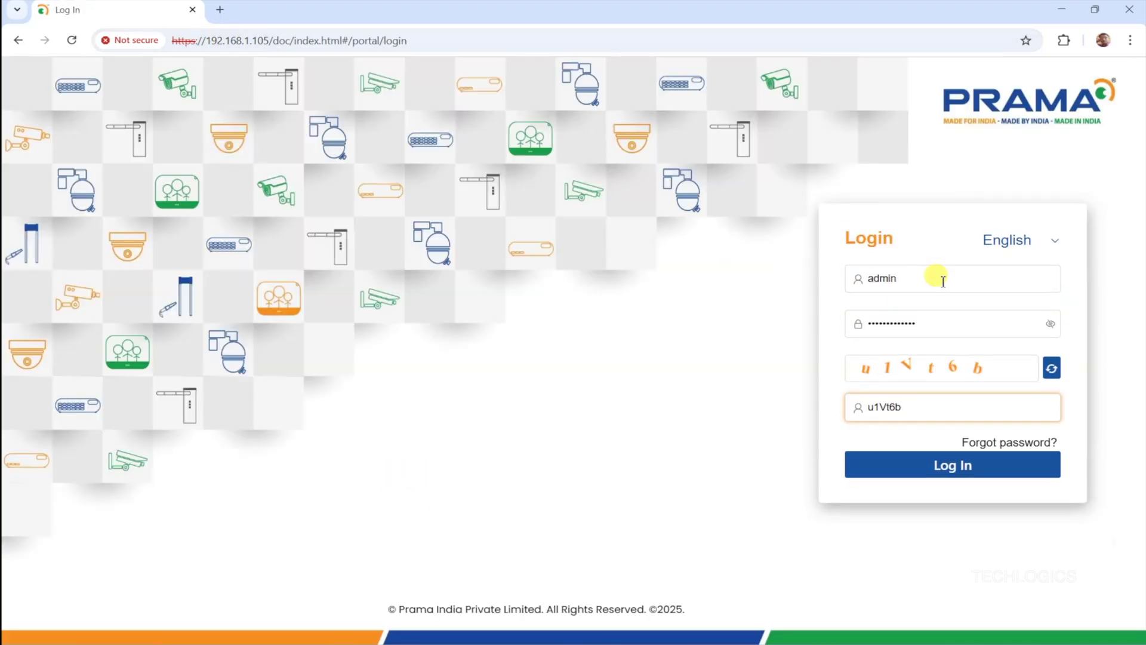
key(Return)
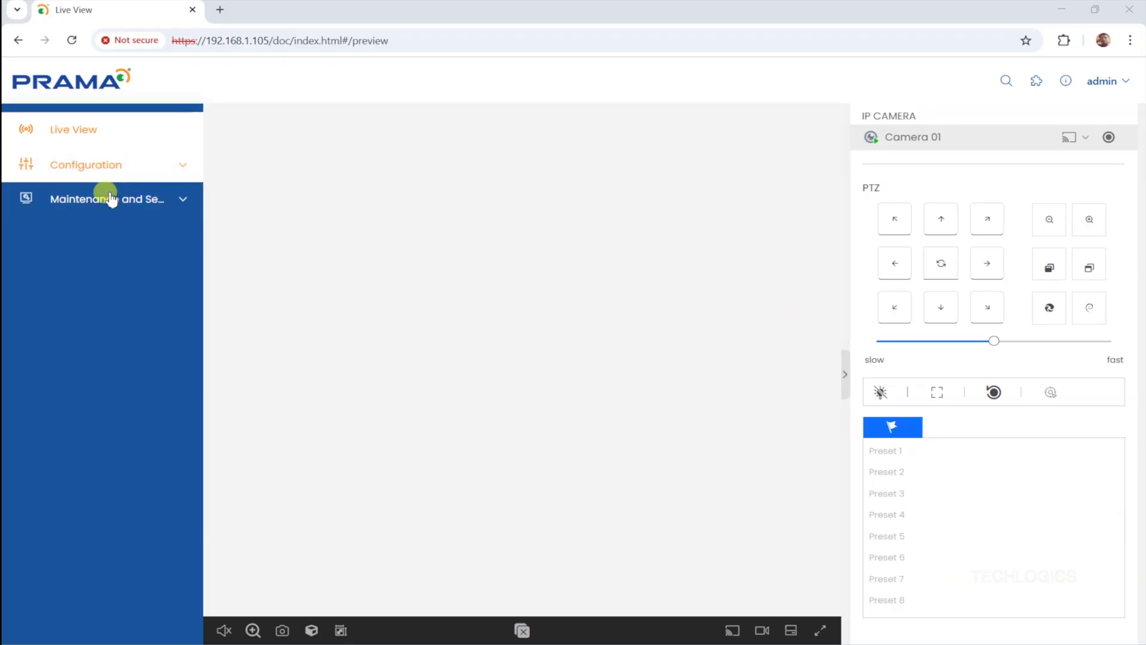
- Review the TCP/IP page under Configuration > Network, then open Network Service HTTP(S) settings
click(116, 164)
click(127, 162)
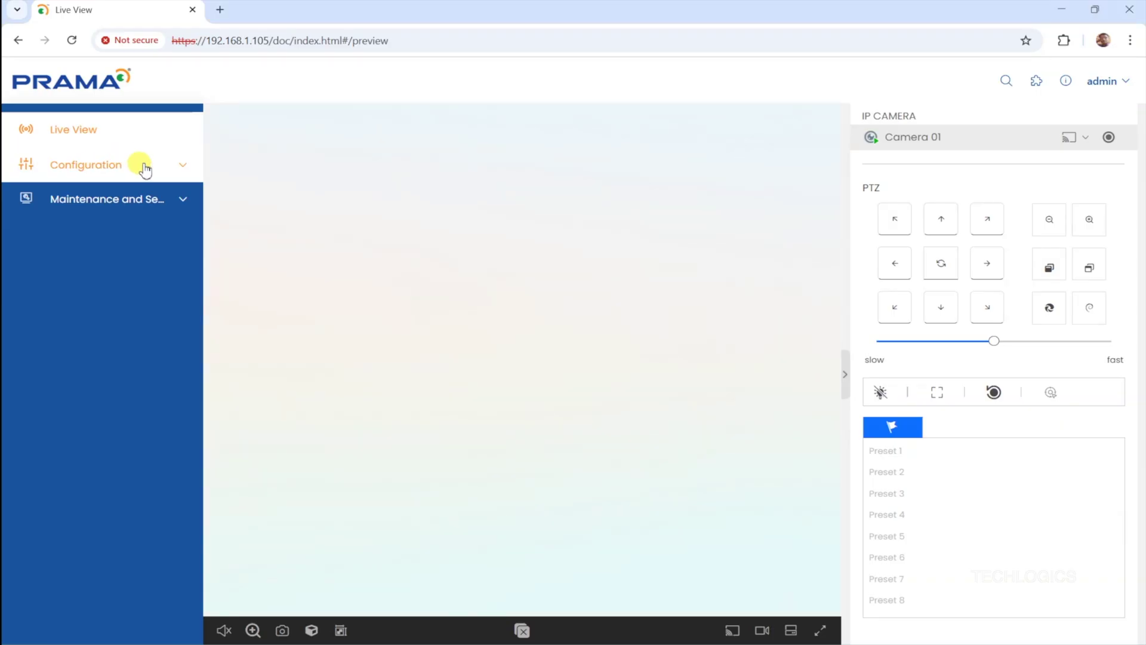
click(144, 168)
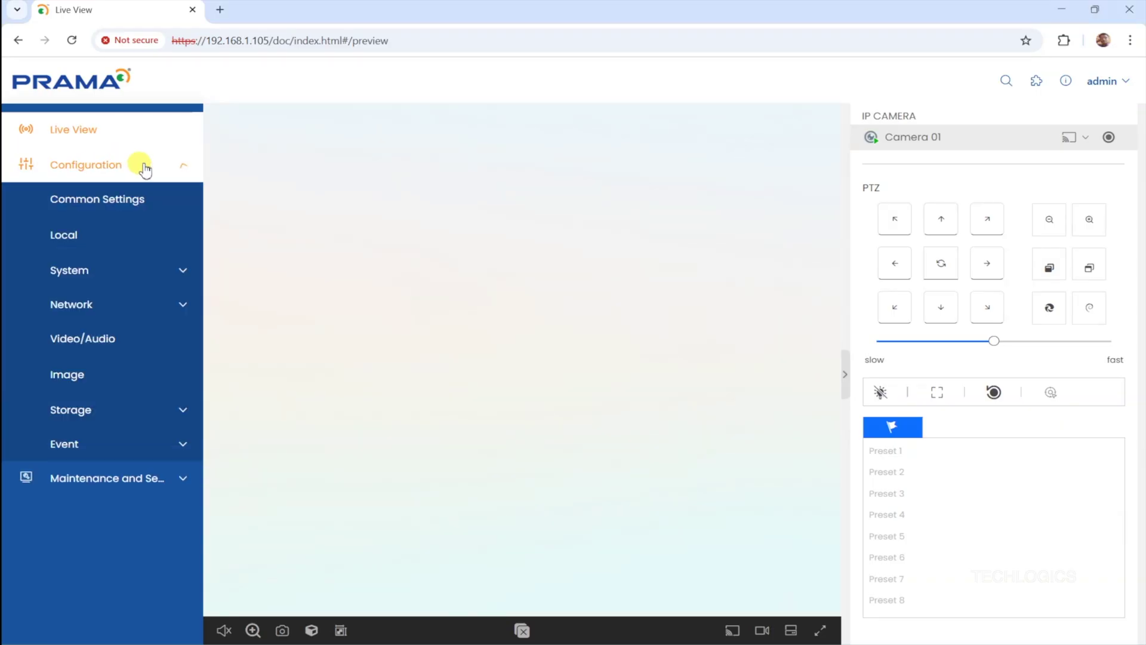
click(112, 311)
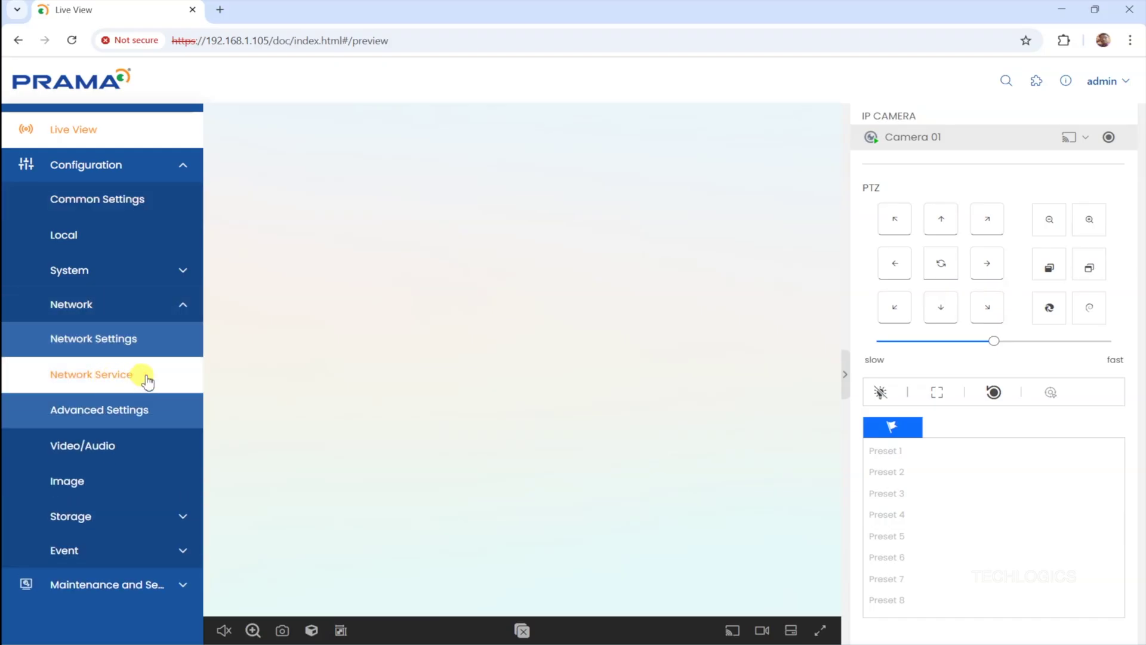
click(141, 342)
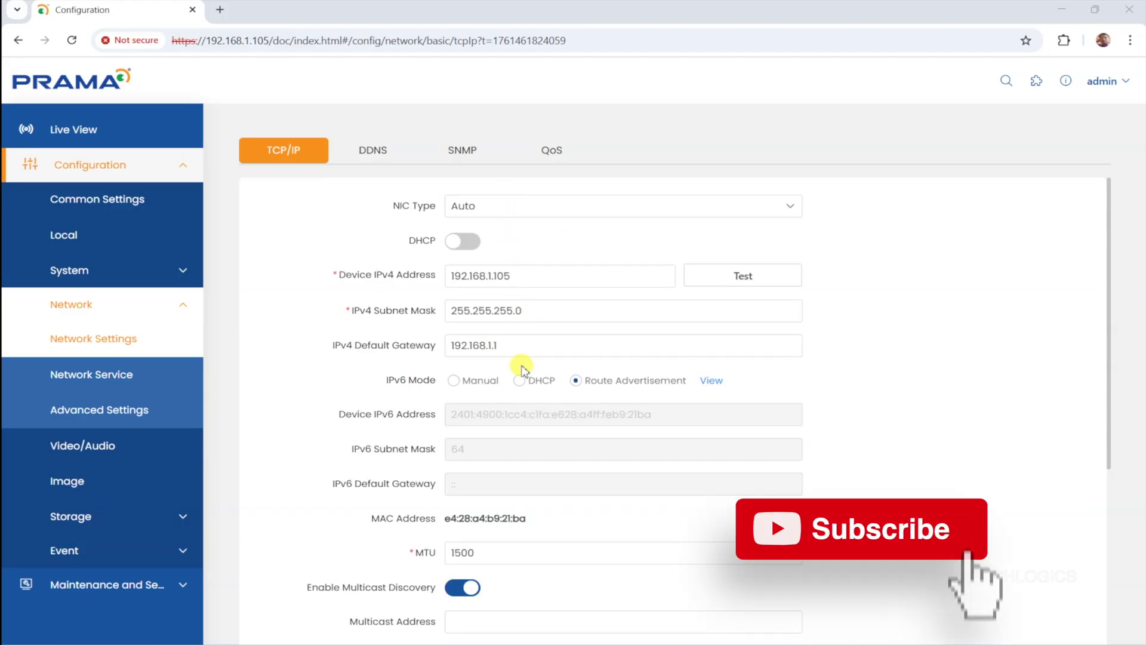
scroll(515, 334, down, 5)
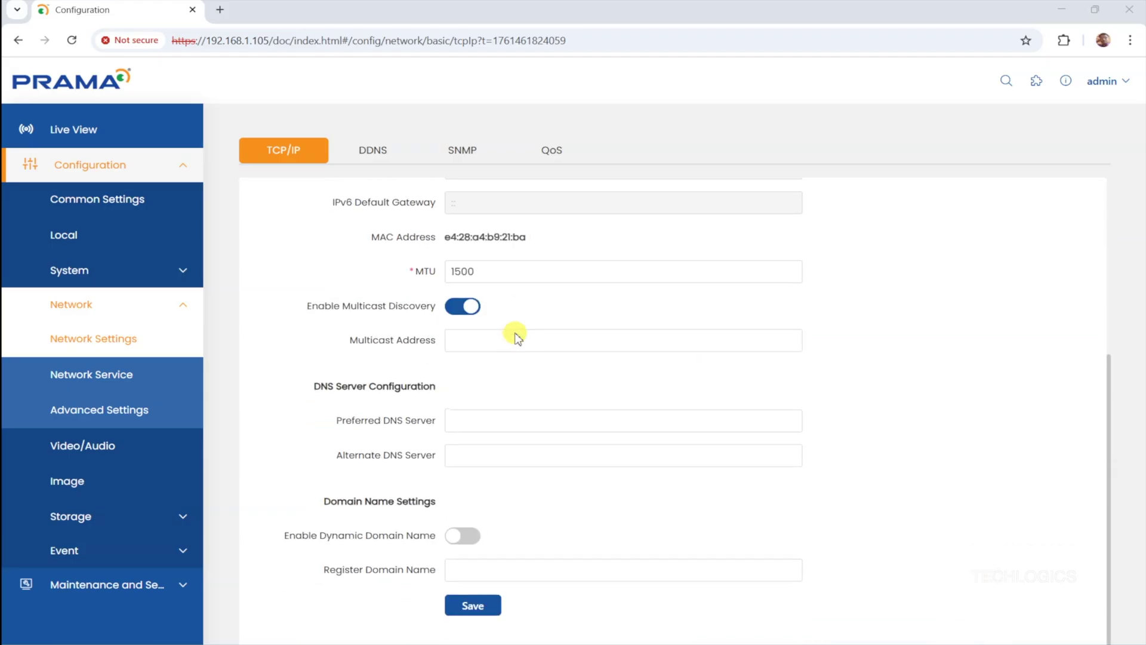
scroll(514, 328, up, 5)
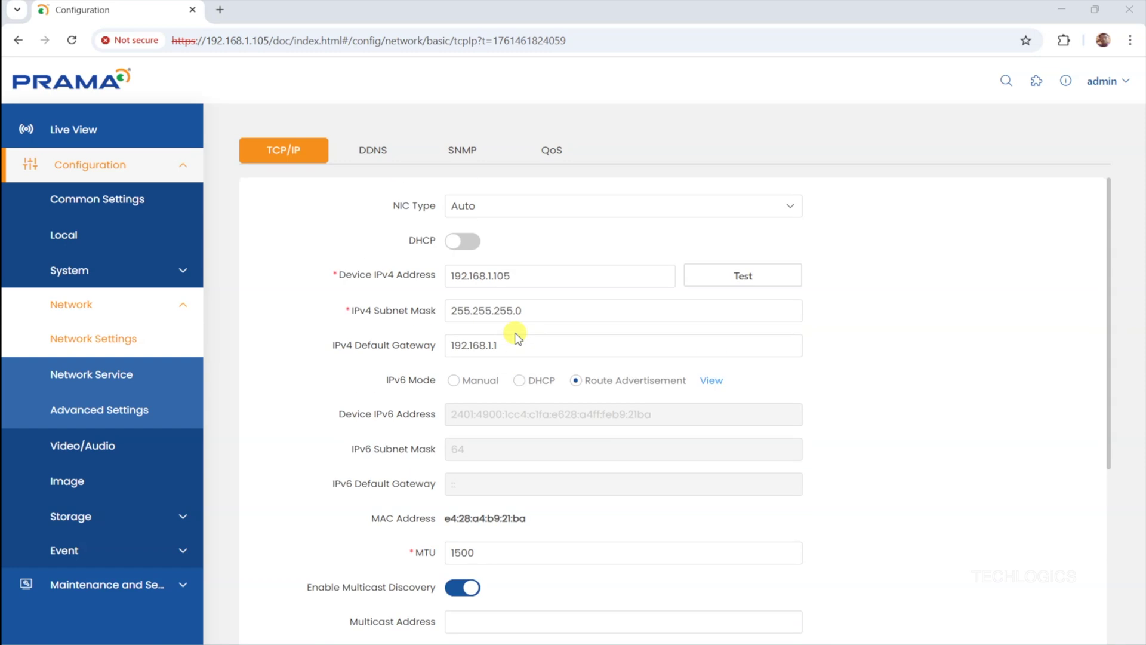
click(148, 373)
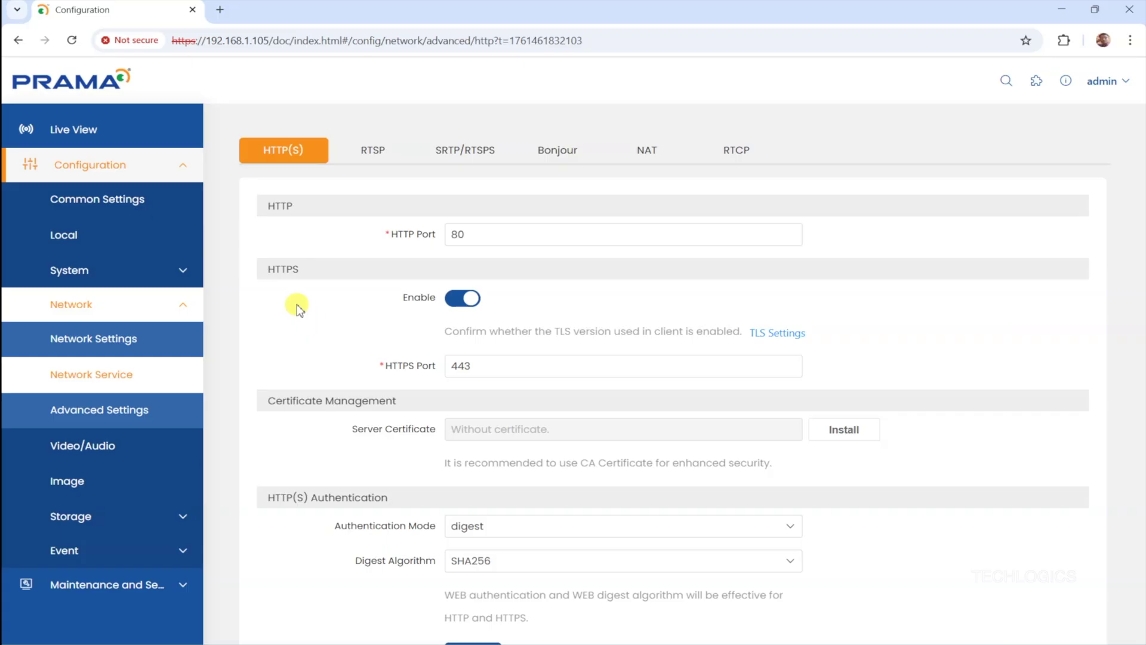
- Set the HTTP(S) digest algorithm to MD5/SHA256, accept the compatibility warning, and save
scroll(299, 307, down, 1)
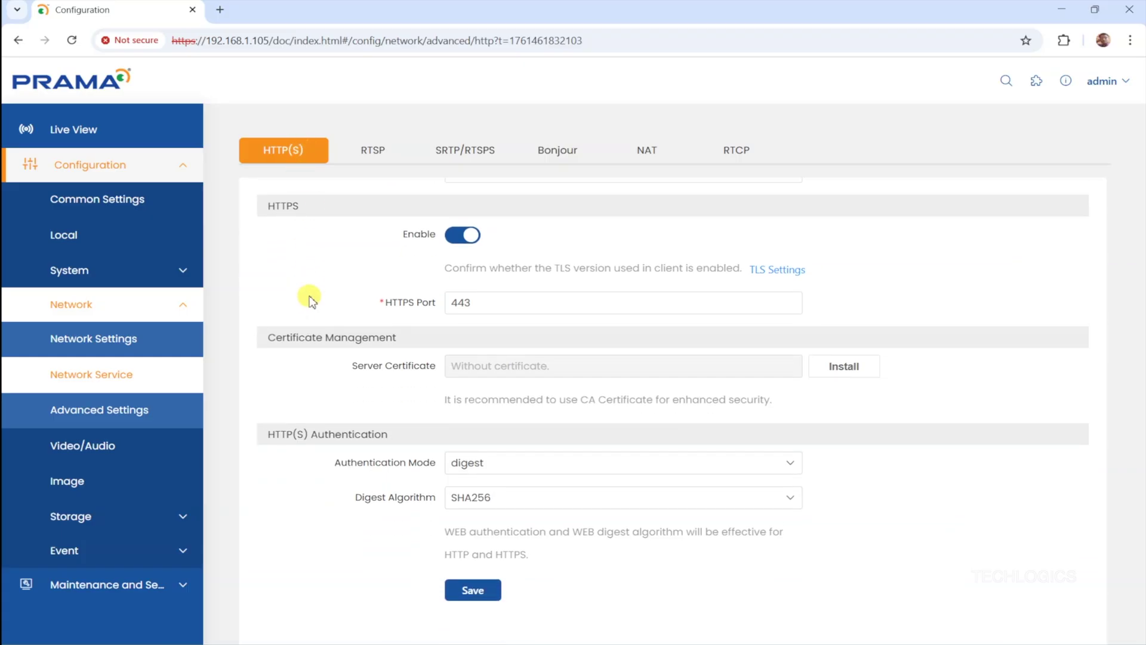
scroll(307, 299, up, 1)
scroll(311, 299, down, 1)
click(507, 497)
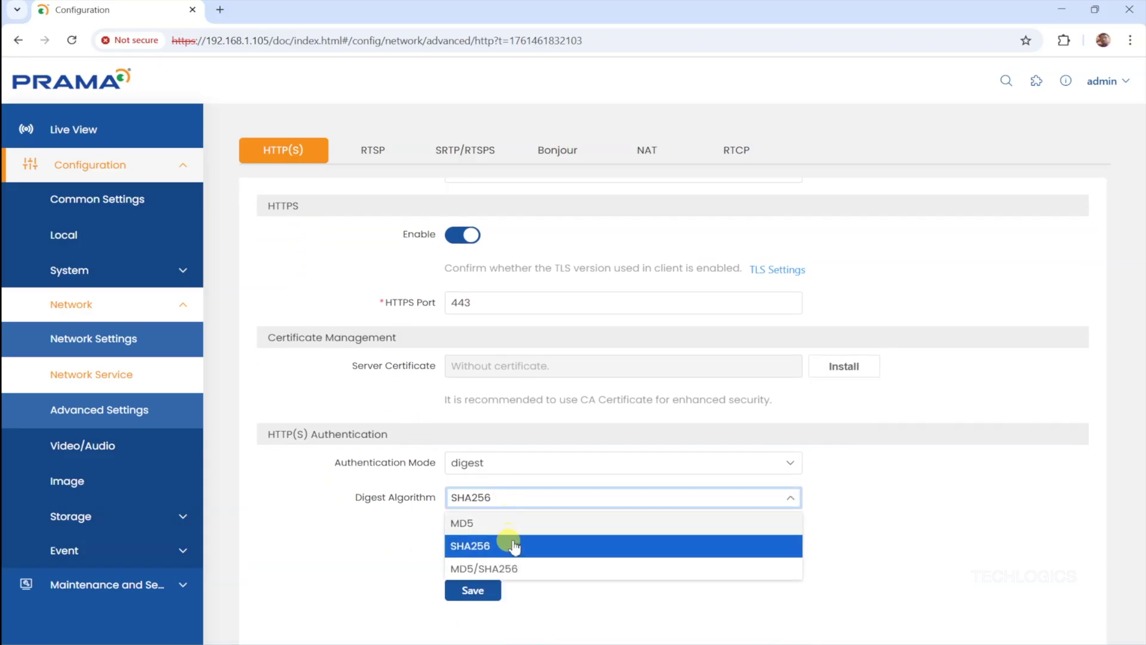
click(543, 570)
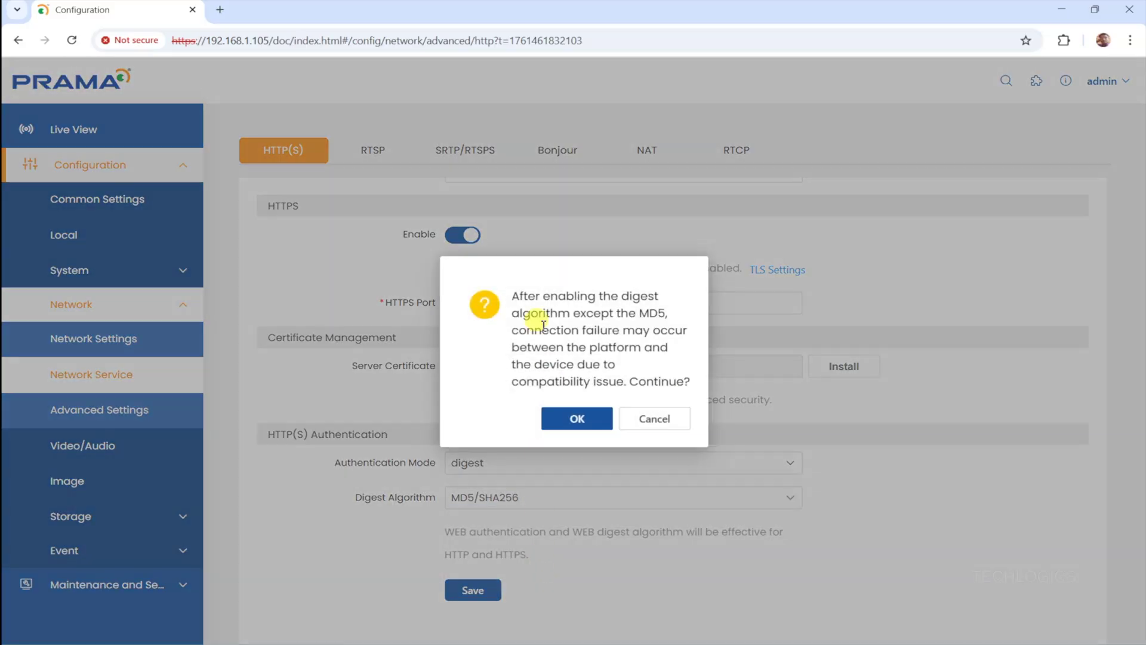
click(564, 426)
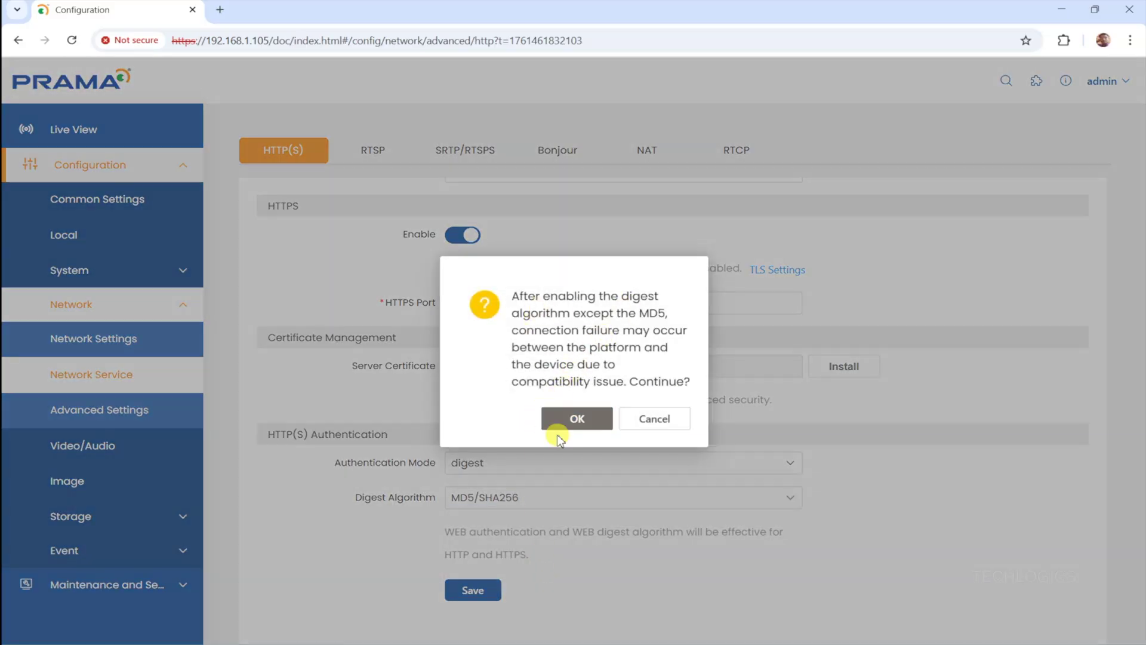
click(584, 427)
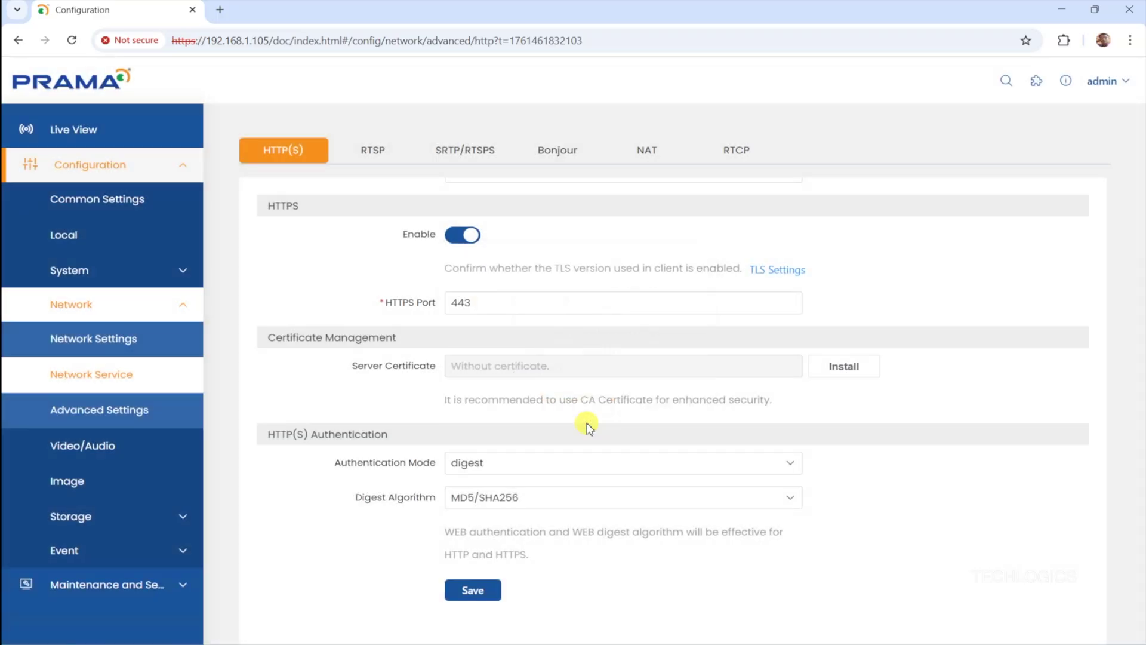
click(479, 599)
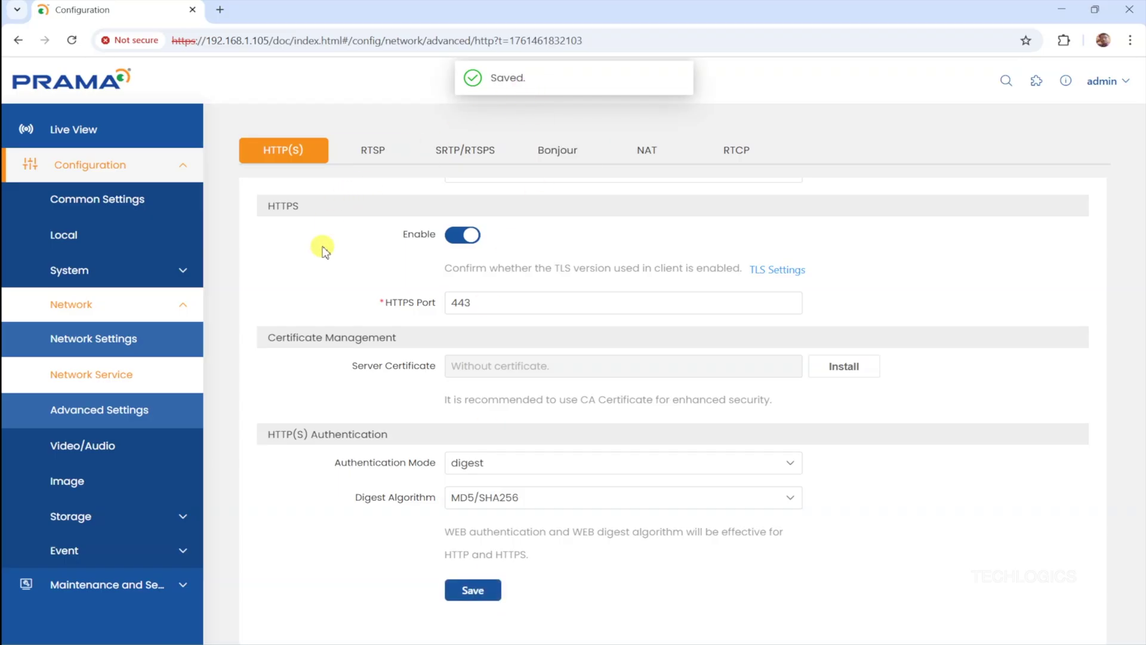
click(382, 156)
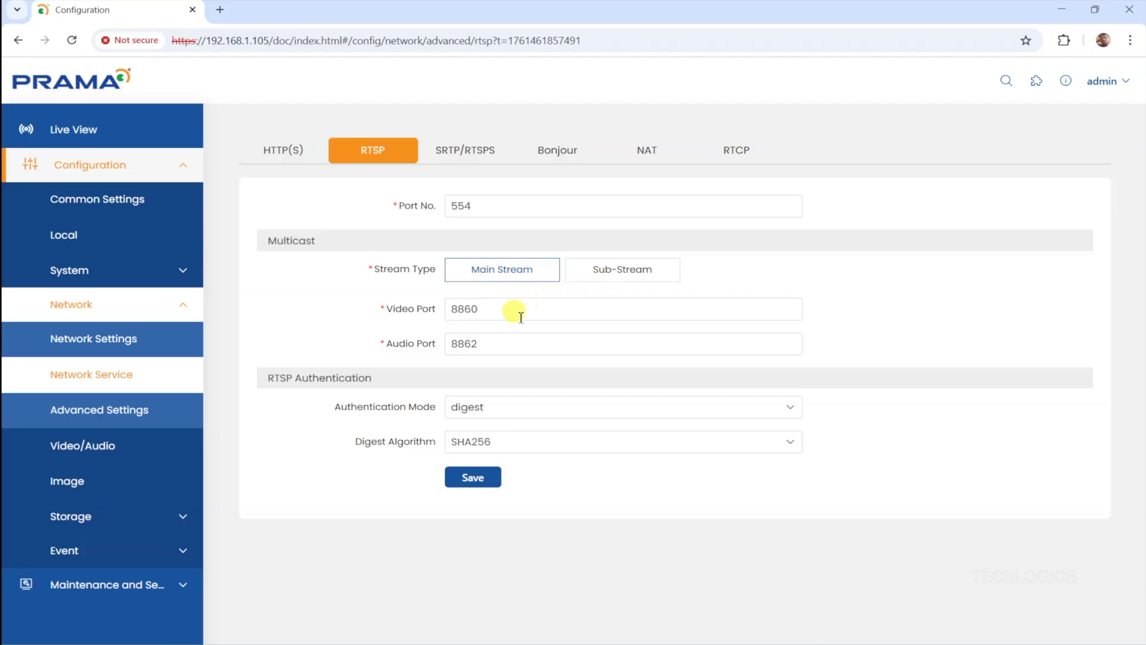
- Set the RTSP digest algorithm to MD5/SHA256, accept the compatibility warning, and save
click(603, 278)
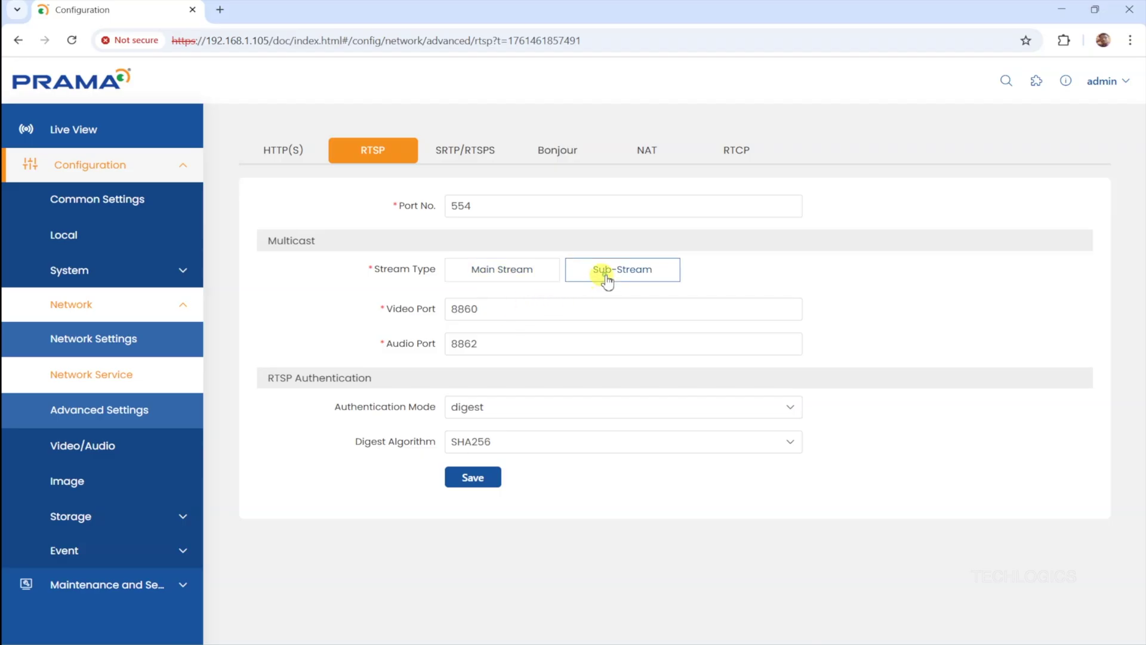
click(507, 275)
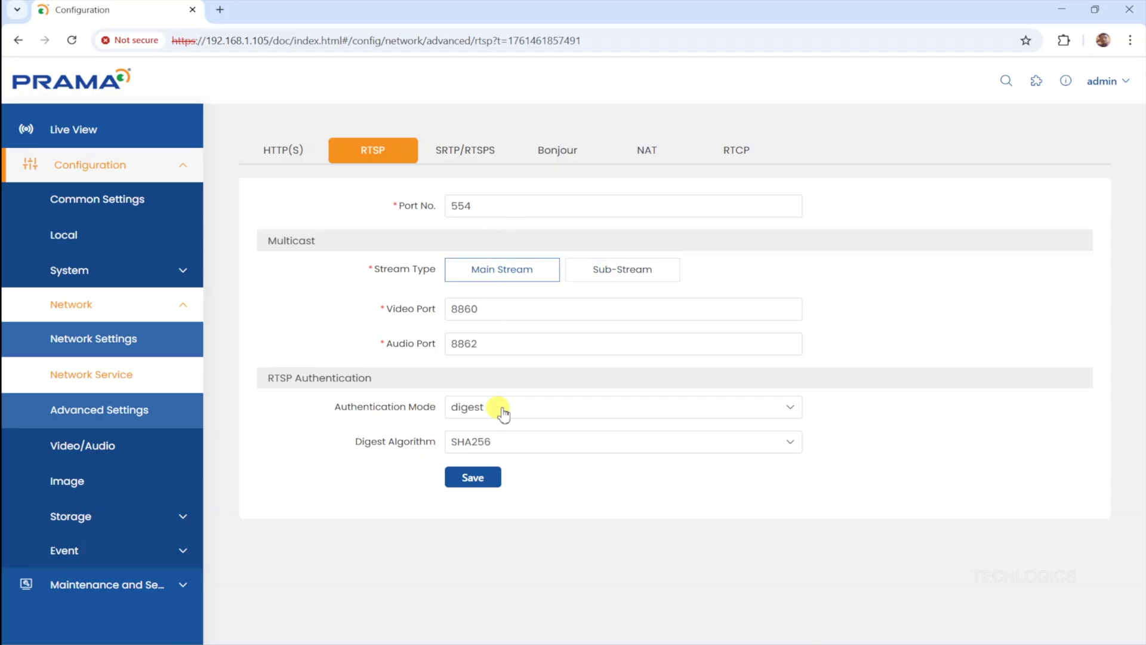
click(502, 442)
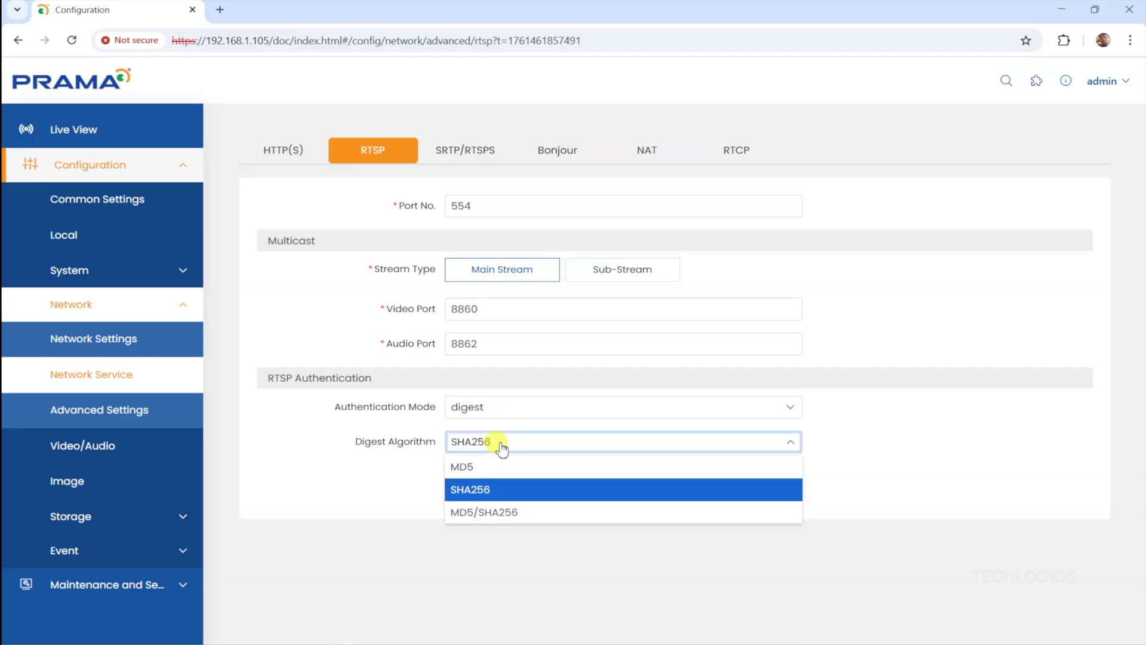
click(548, 514)
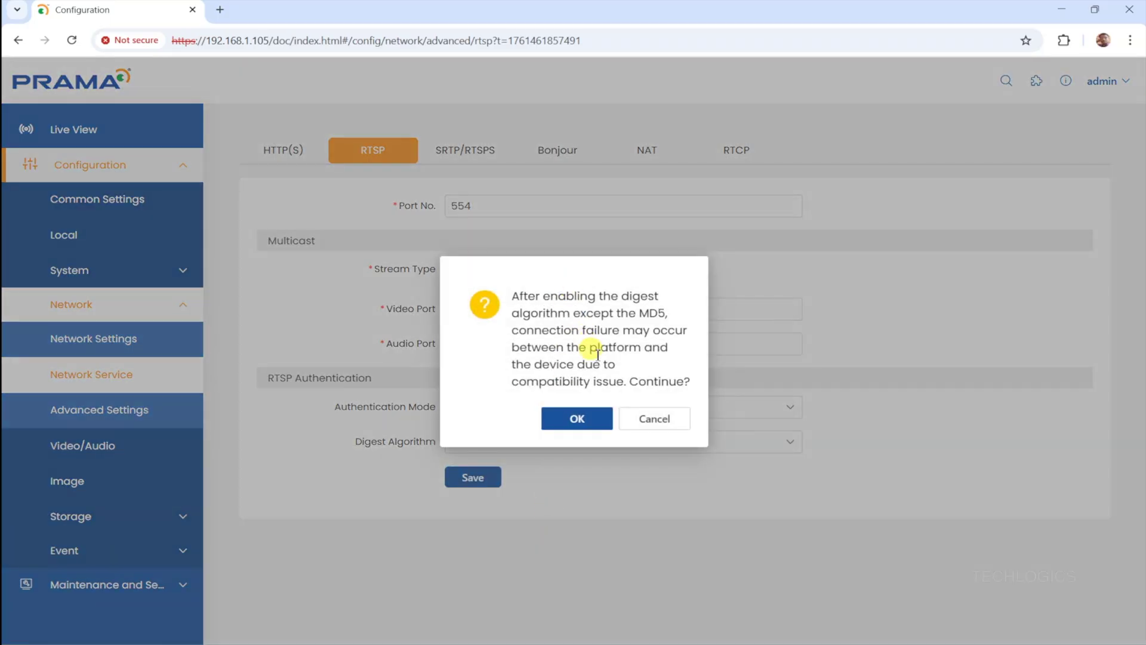
click(600, 424)
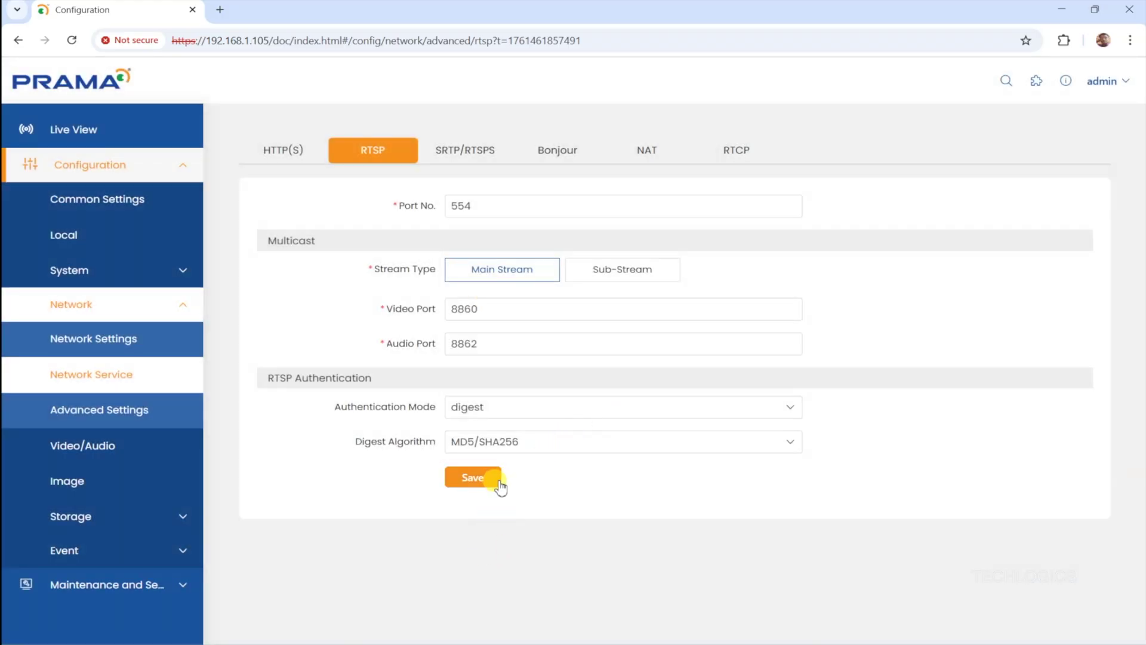
click(498, 482)
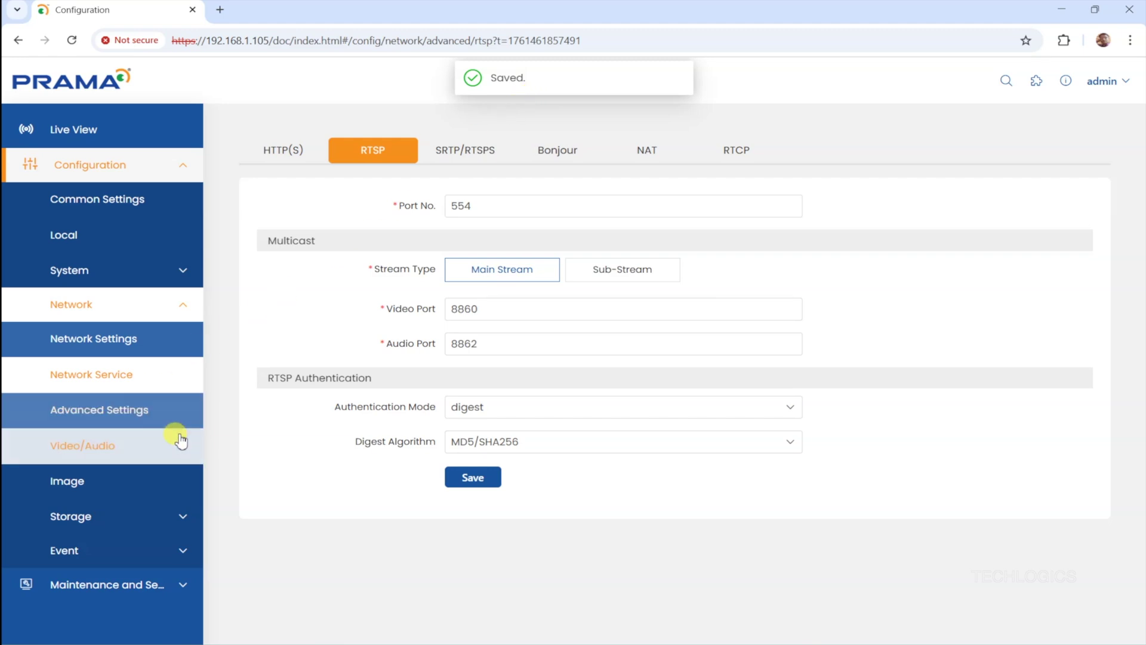
- Enable ONVIF and add the user 'onvif' as Administrator with a confirmed password
click(141, 413)
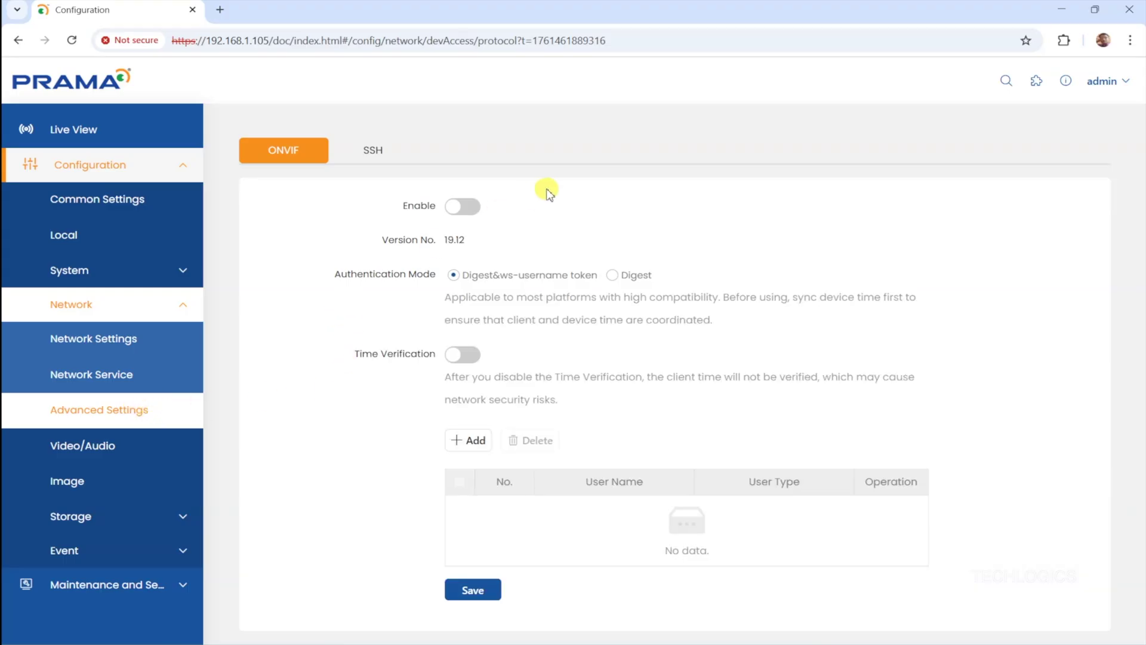
click(466, 209)
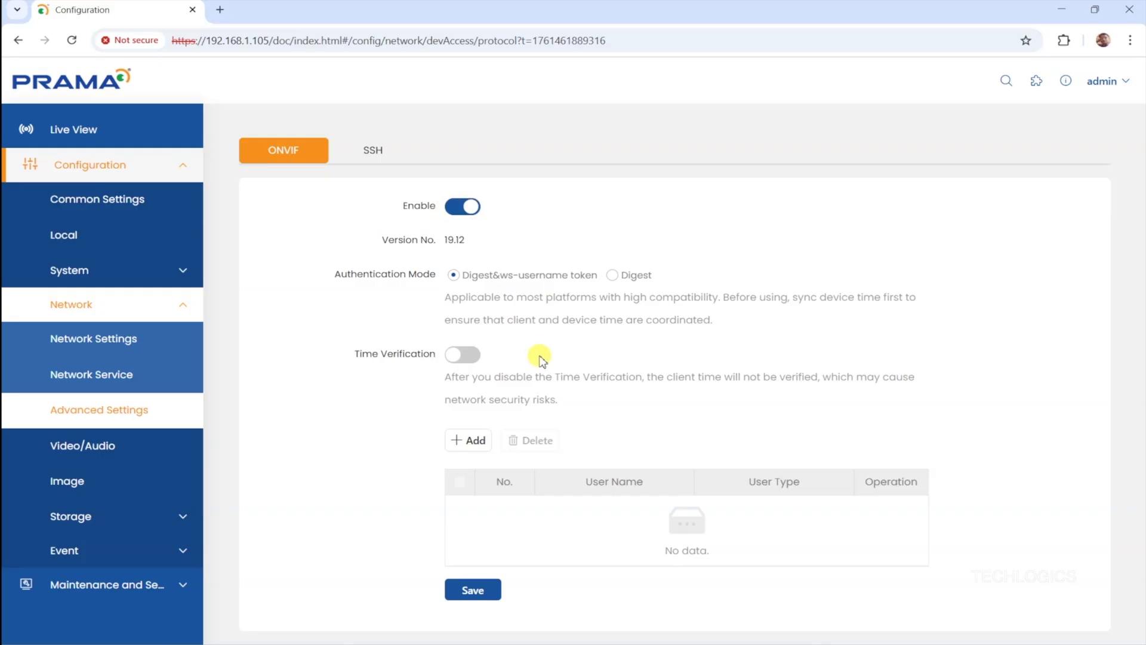
click(476, 441)
click(865, 218)
click(1072, 154)
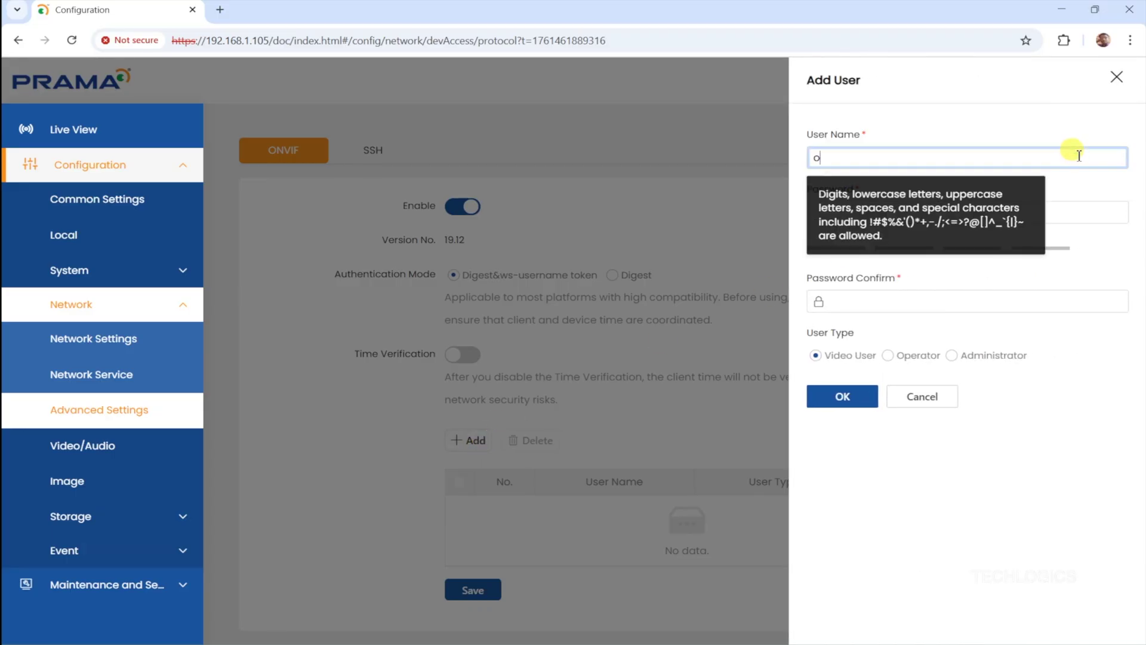
key(Tab)
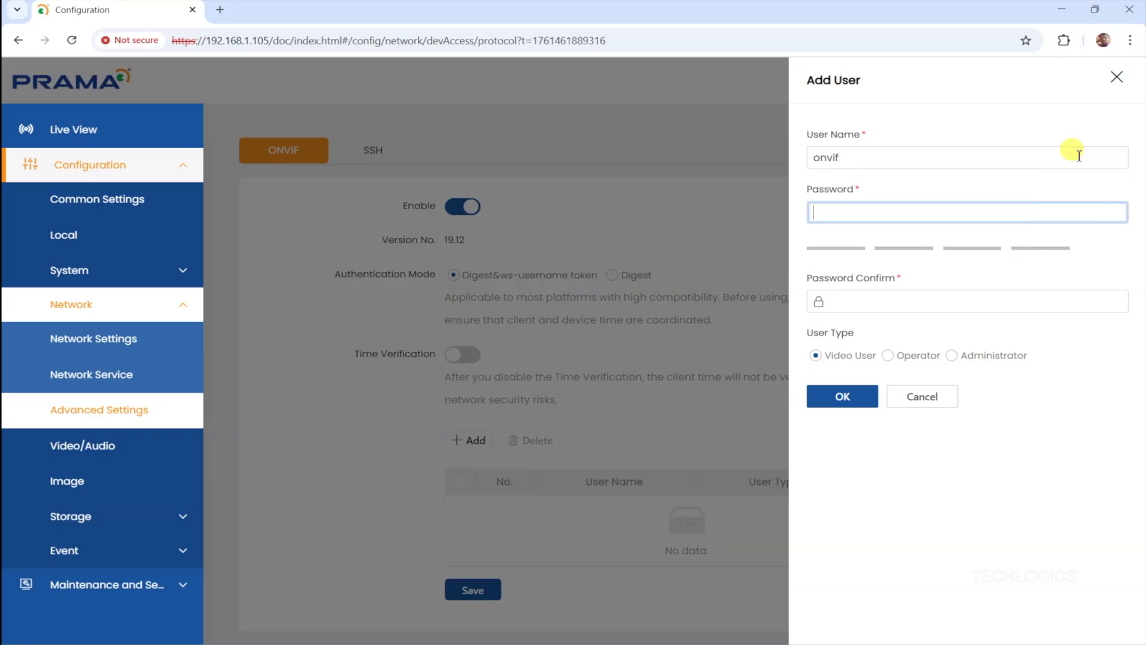
text(a)
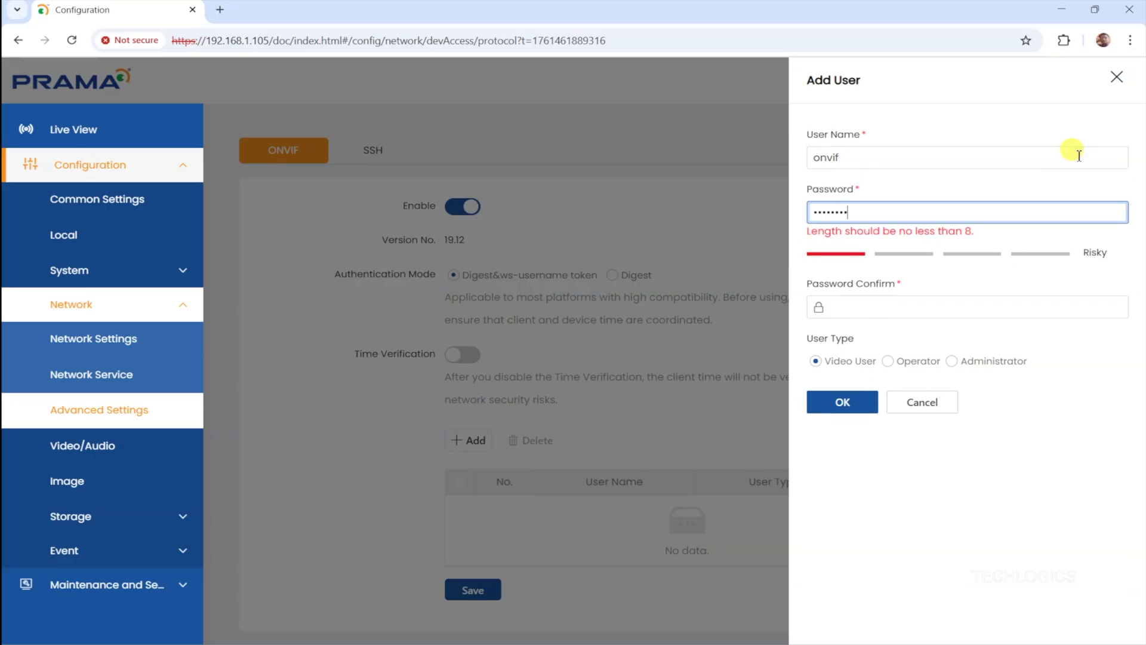
text(a)
key(Tab)
text(aa)
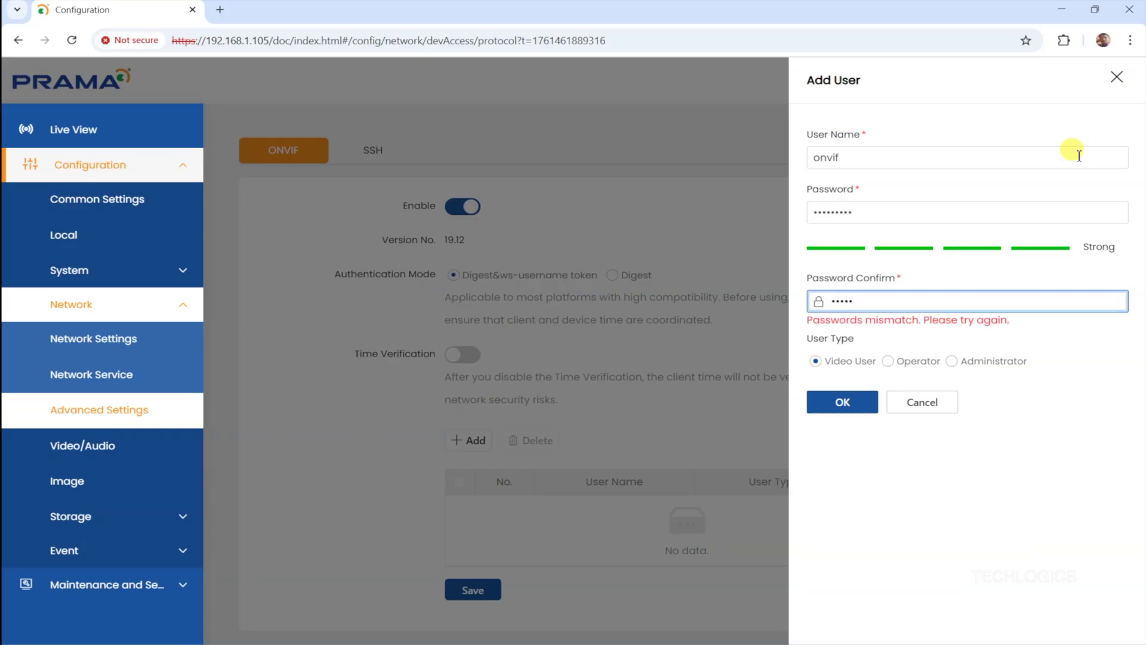
text(aaaaaaa)
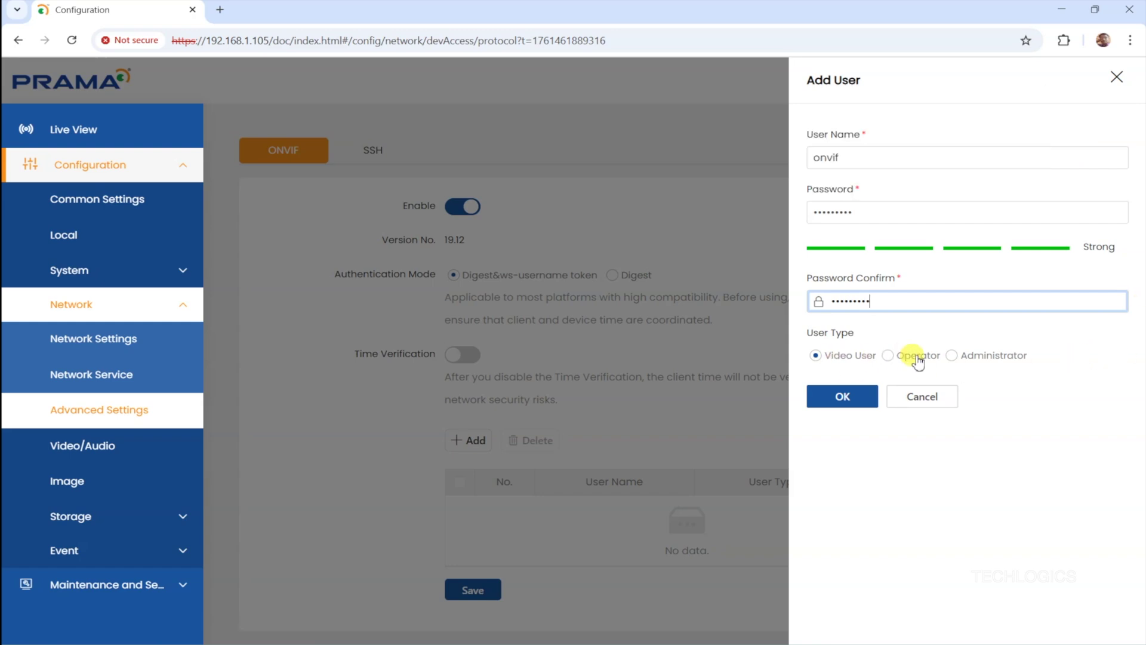
click(954, 358)
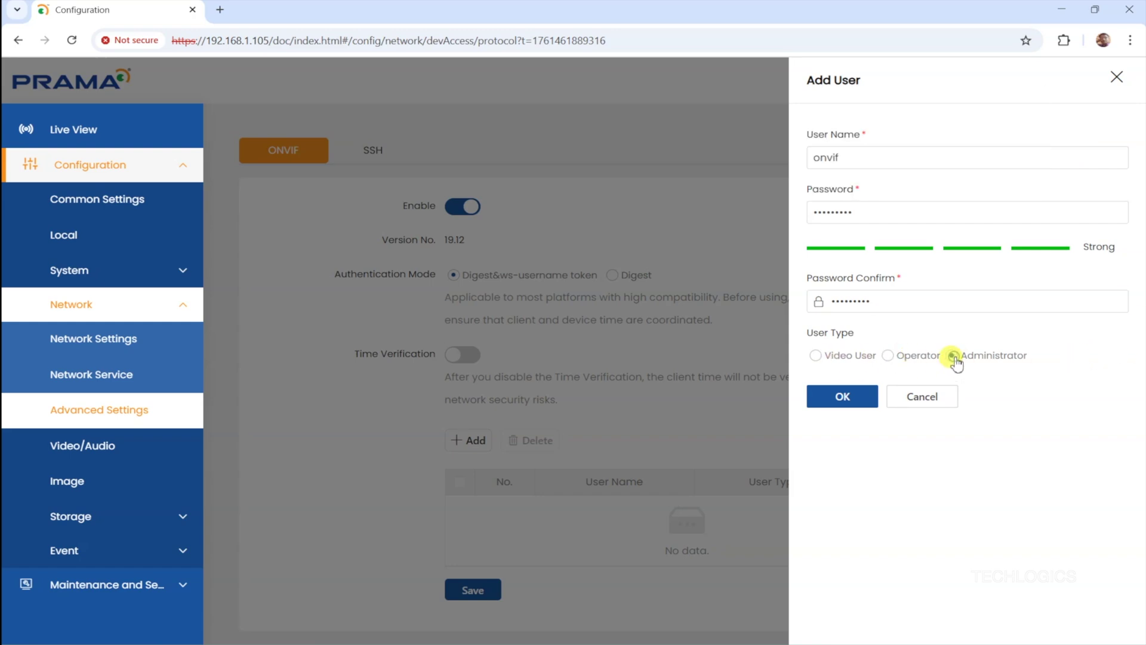
click(866, 402)
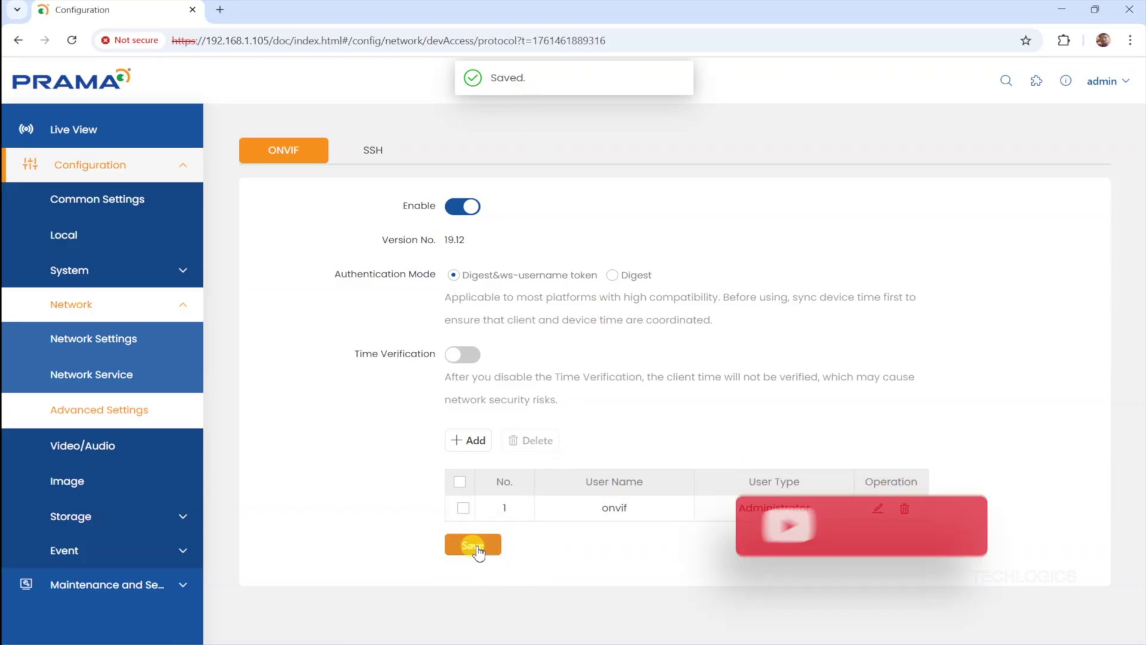
click(497, 547)
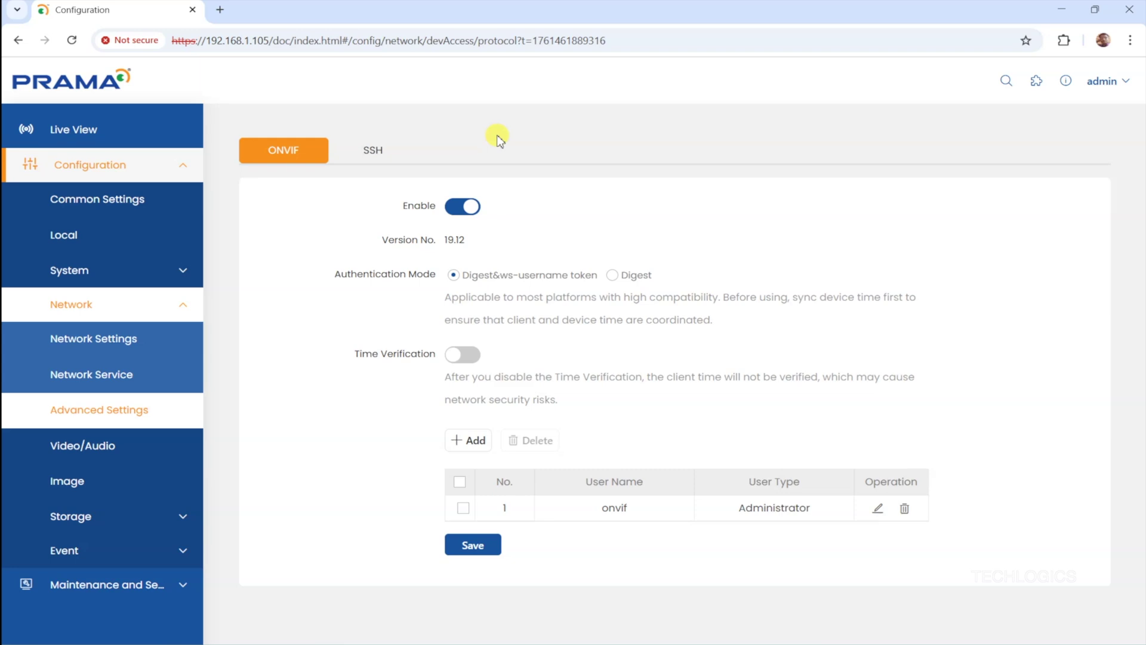
click(488, 551)
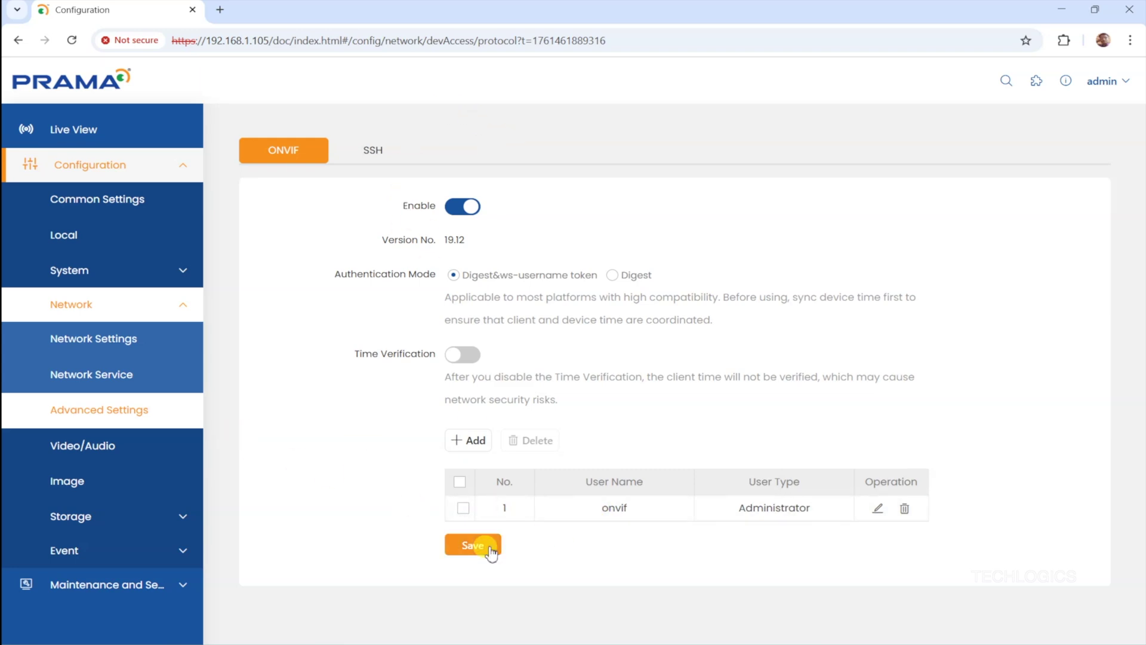
- In a new tab, open 192.168.1.111 and enter user admin with its password
click(217, 12)
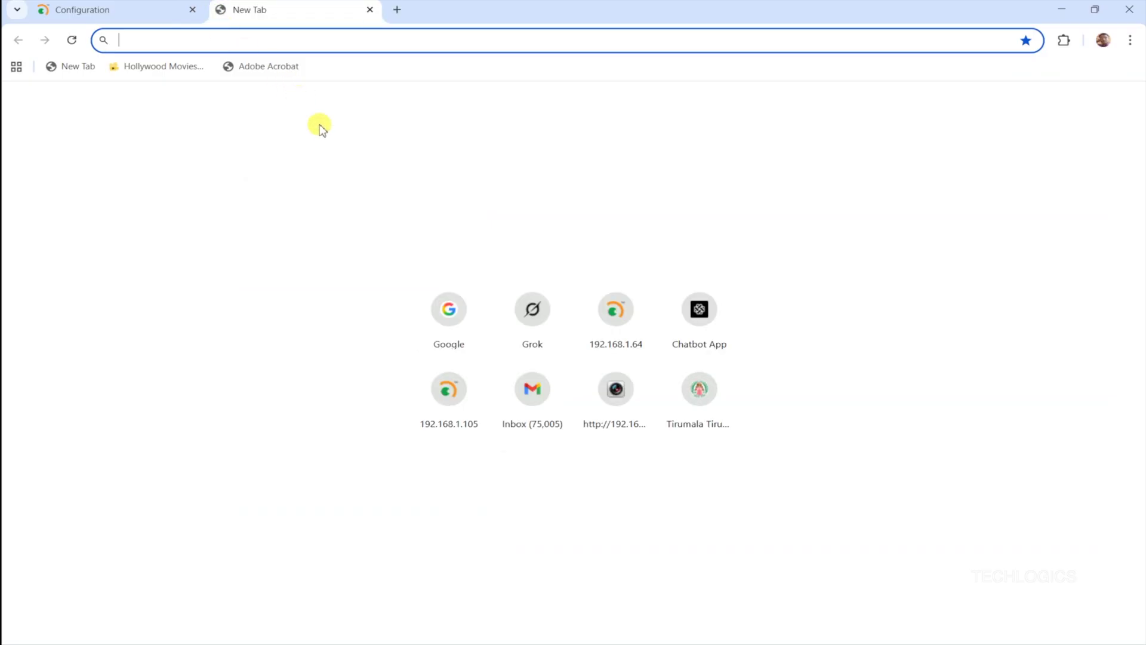
text(192)
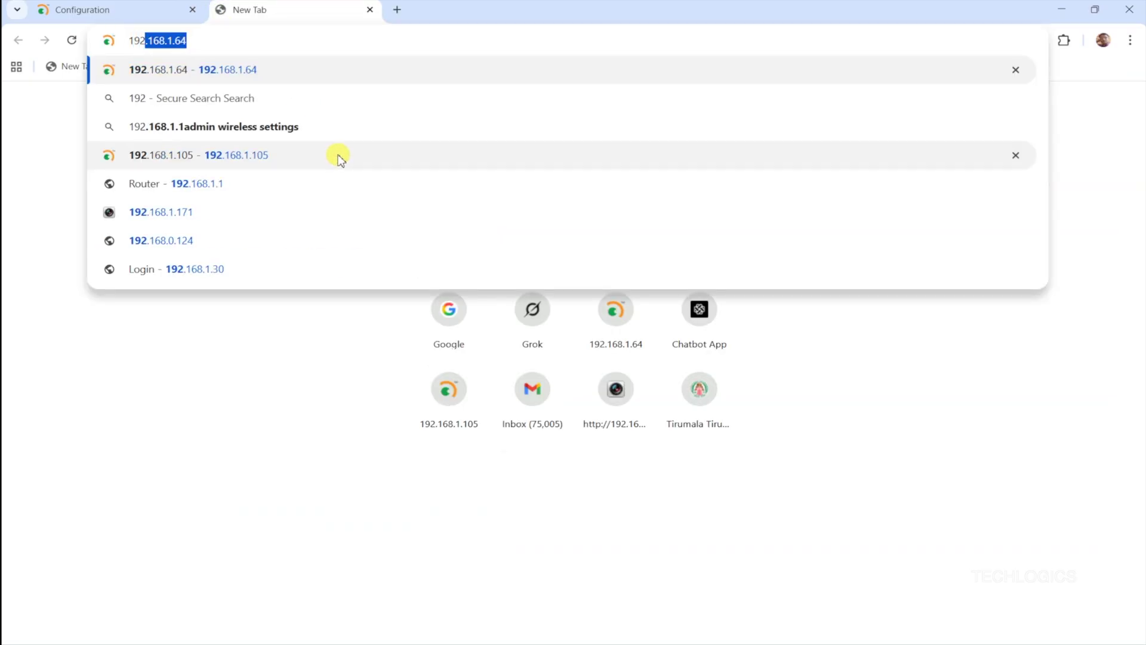
text(.168.1.111)
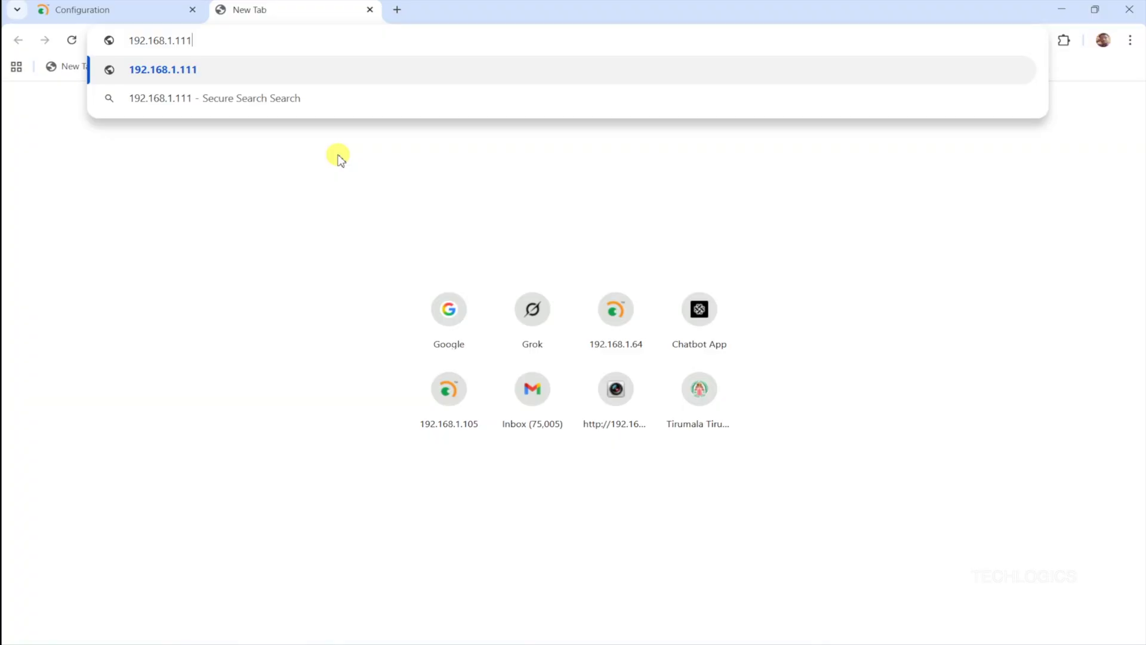
key(Return)
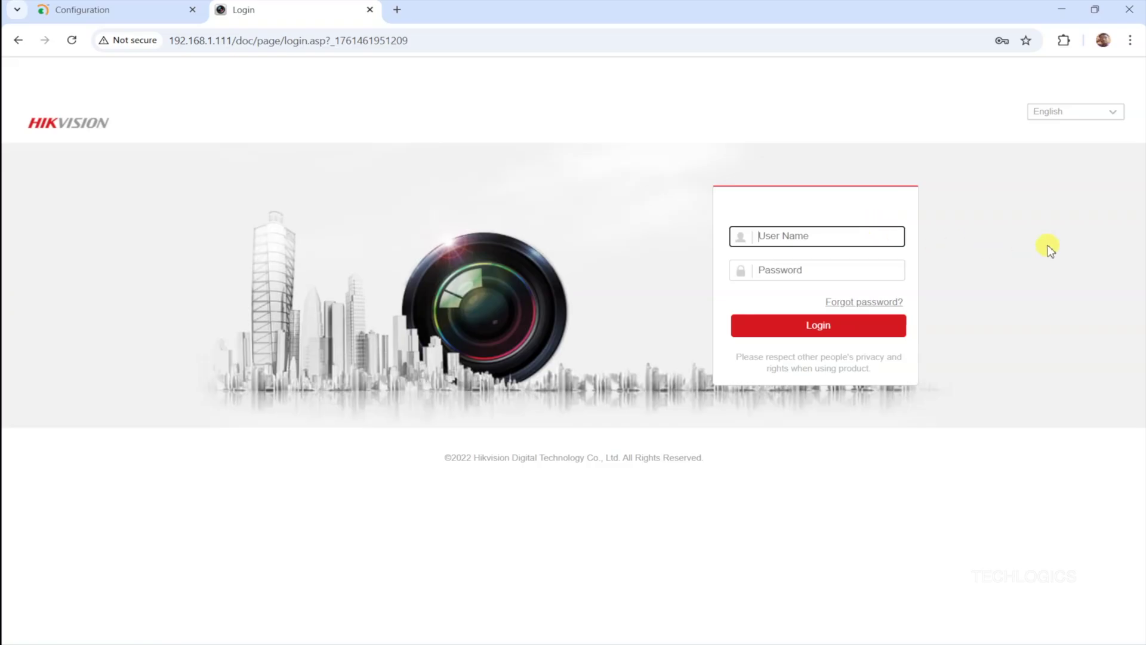
text(admin)
key(Tab)
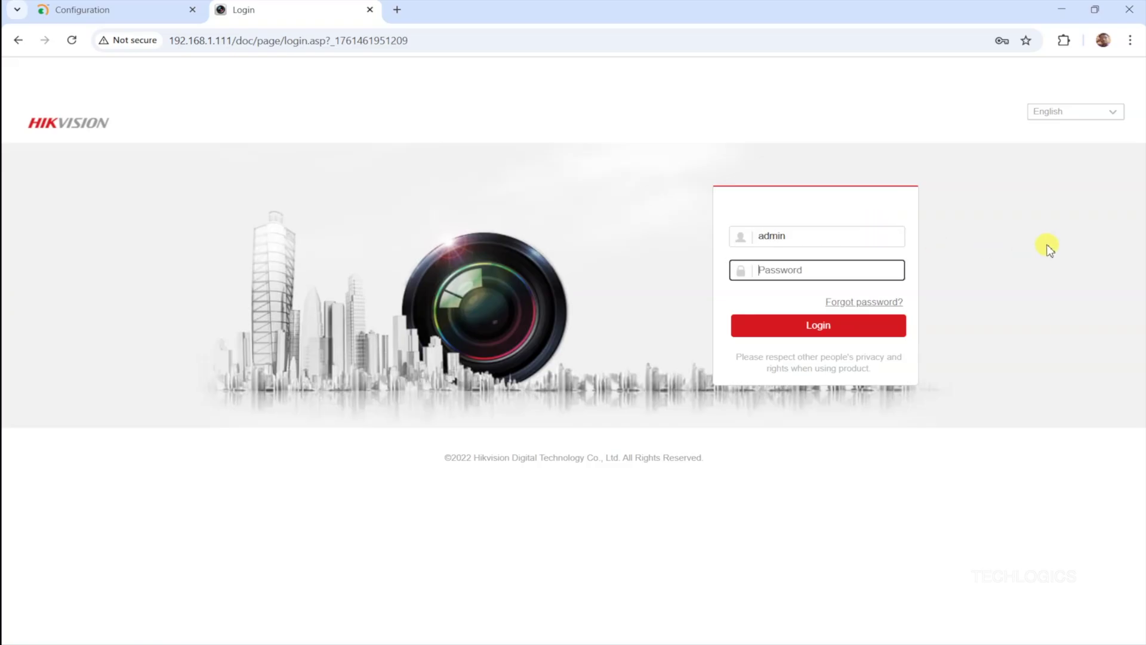
text(a)
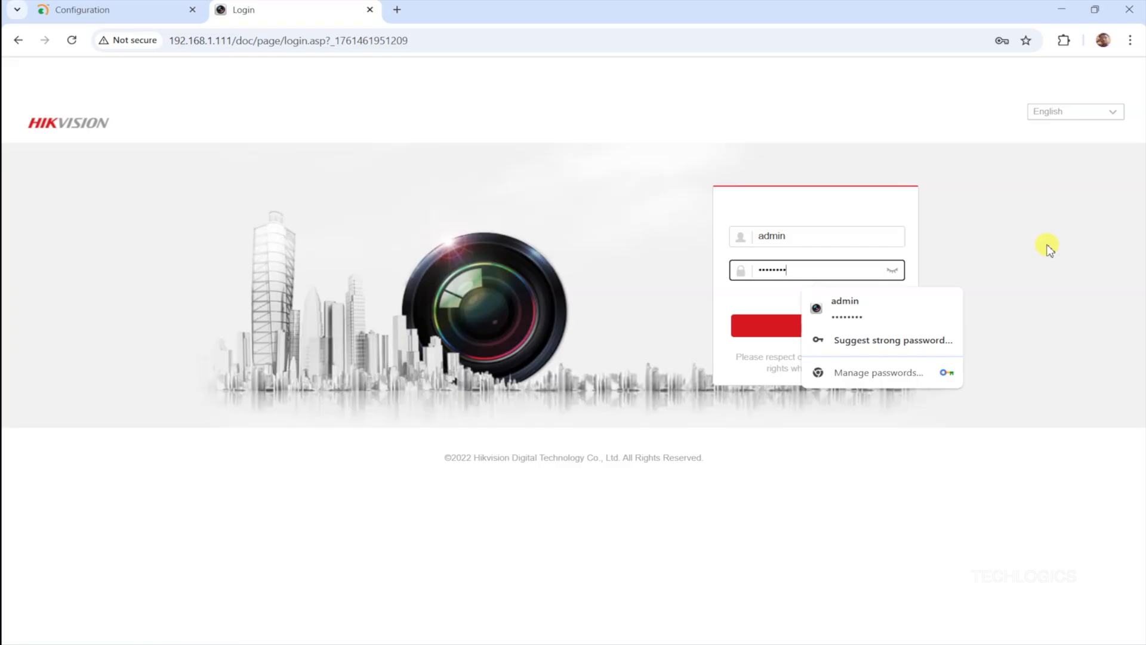
- Log in and open Camera Management > IP Channel's Quick Add list of discovered cameras
click(767, 337)
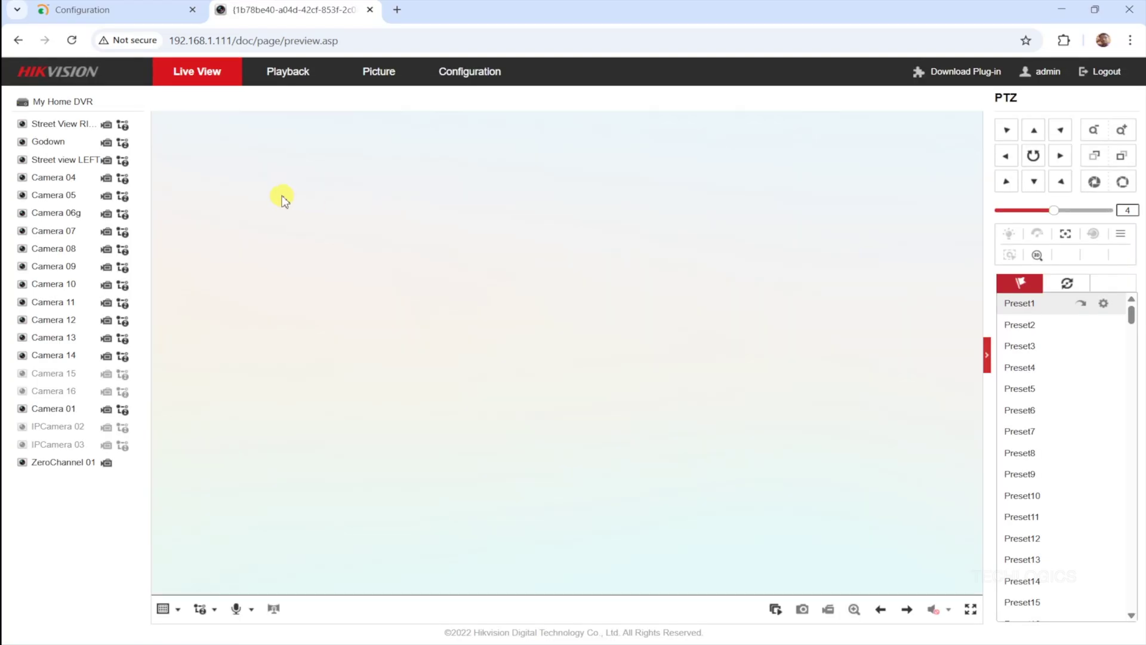
click(472, 73)
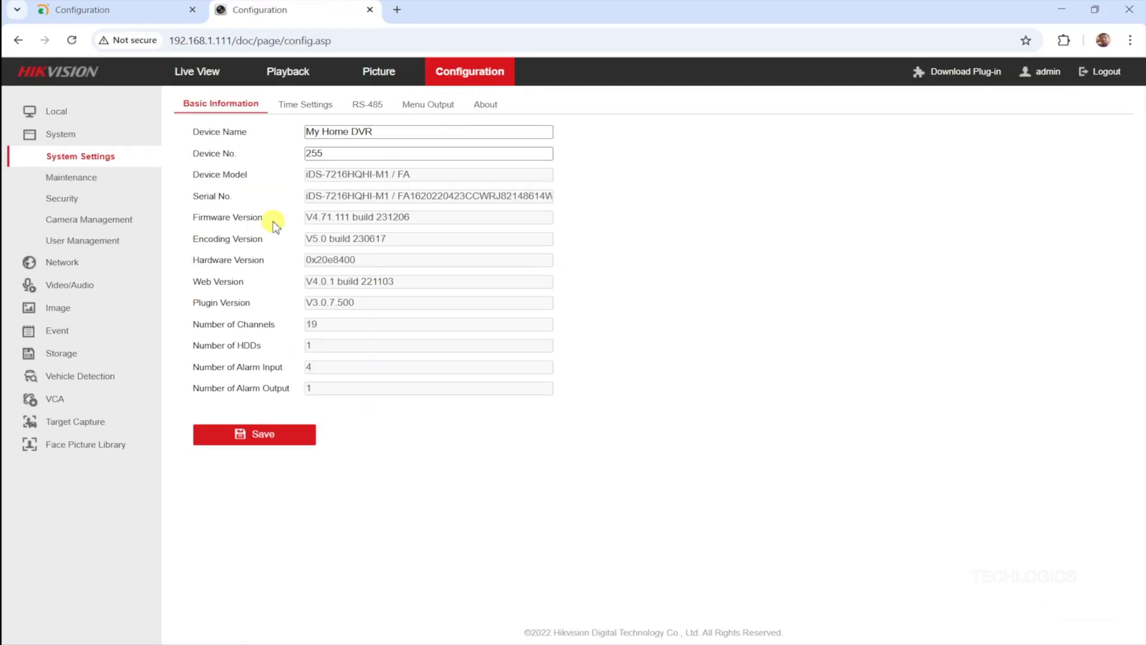
click(86, 220)
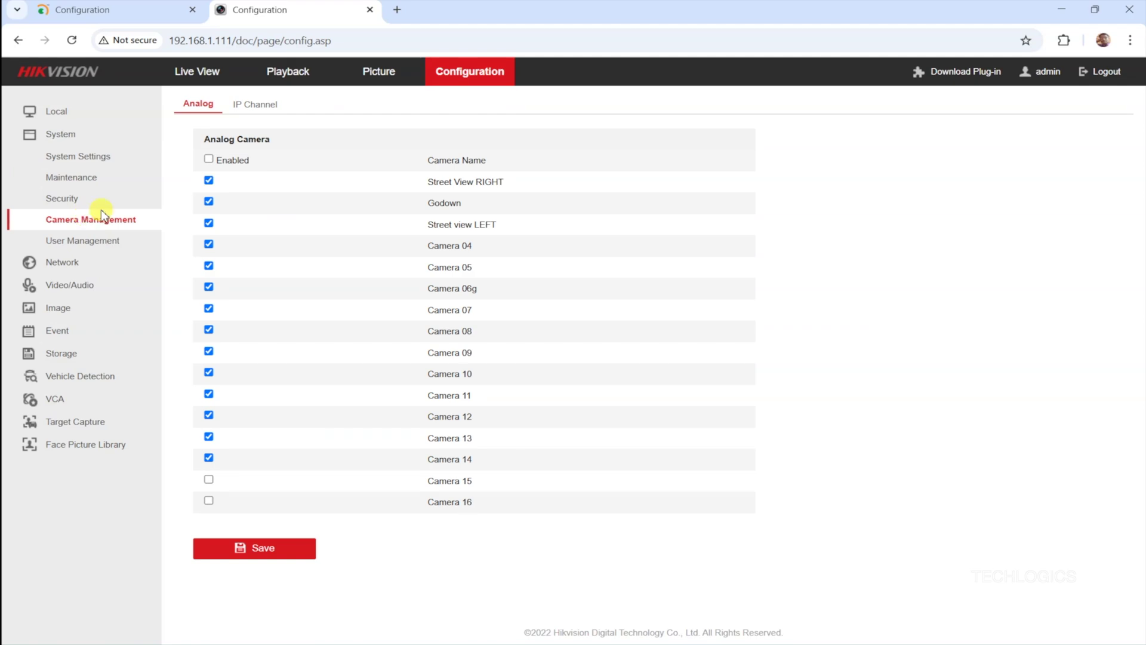
click(252, 104)
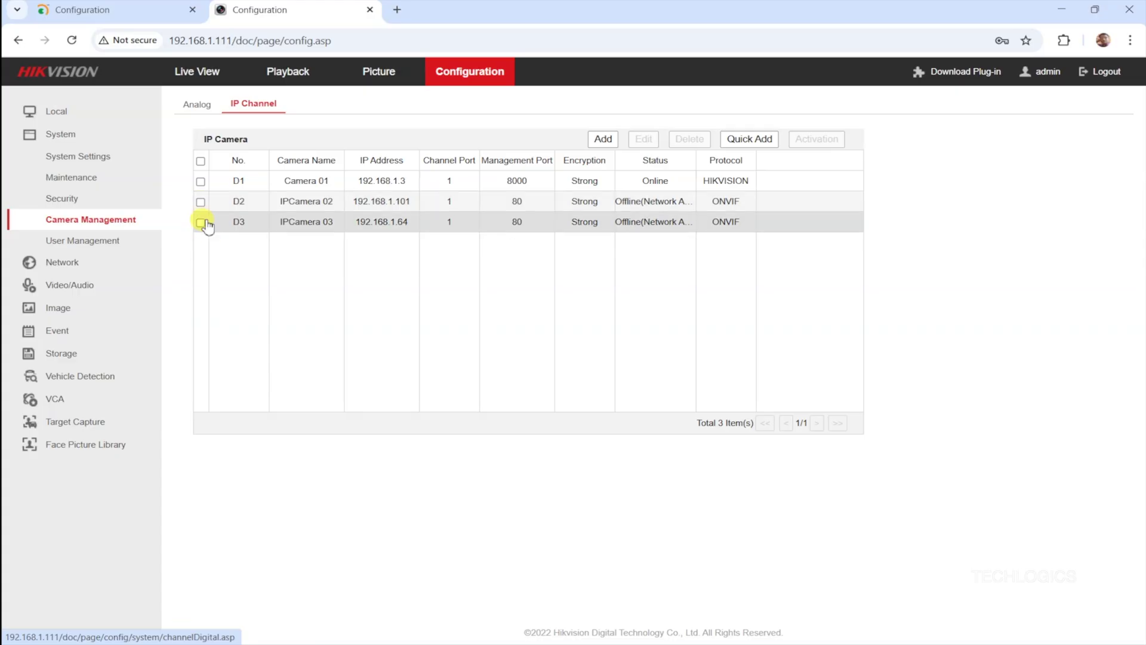
click(734, 139)
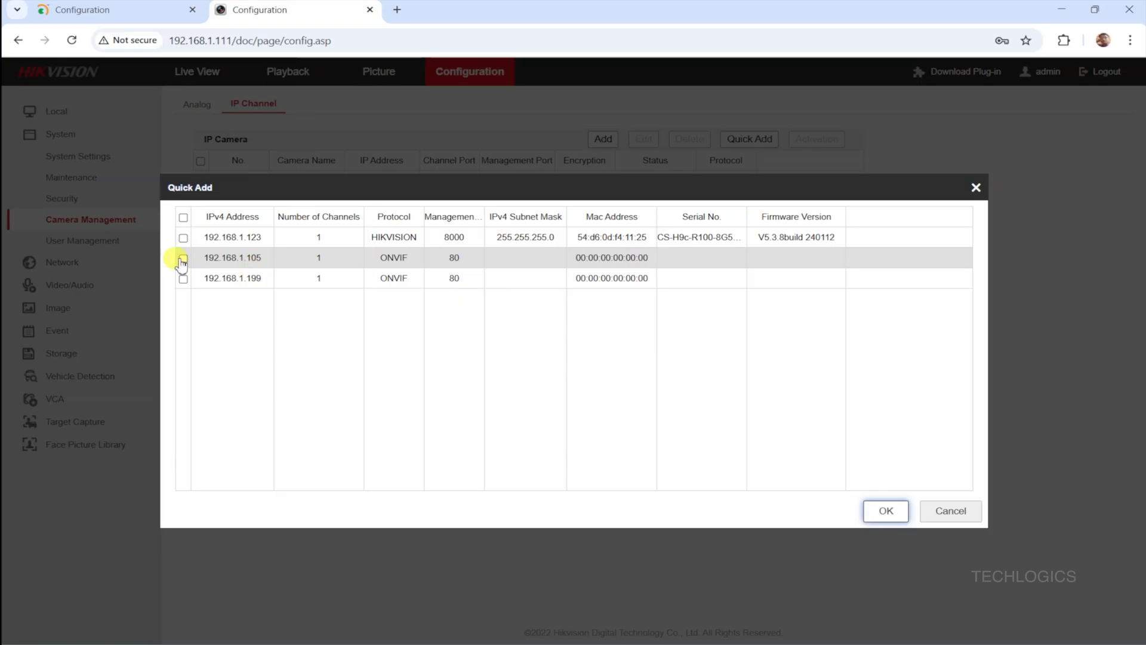
- Tick the ONVIF camera at 192.168.1.105 in Quick Add and confirm to add it as D4
click(183, 259)
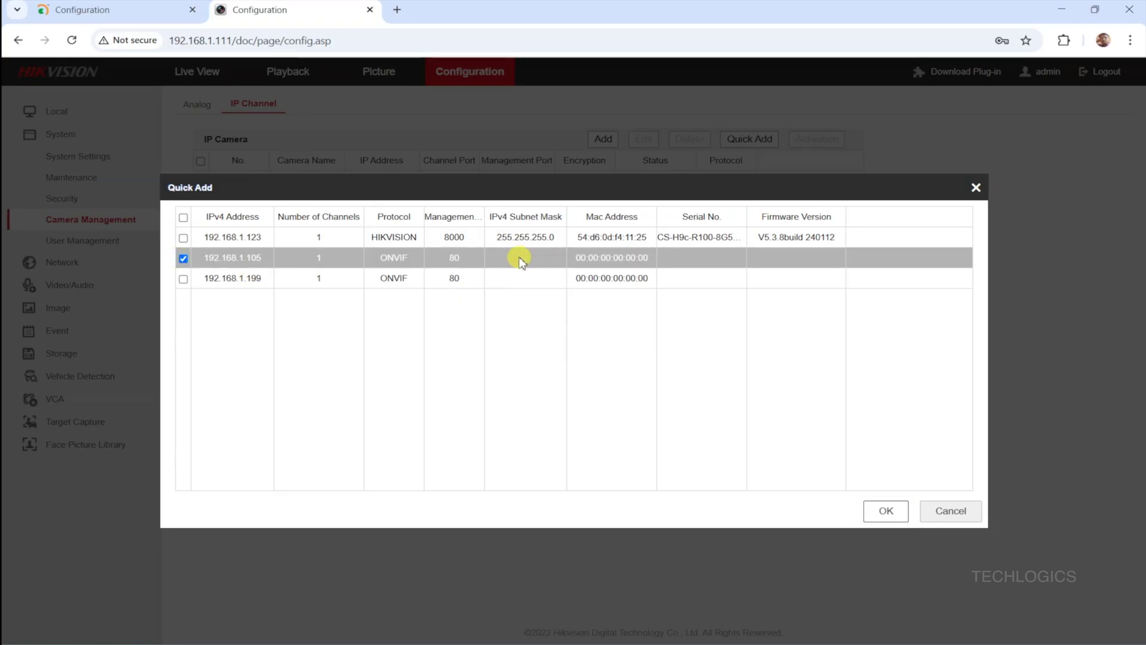
click(887, 511)
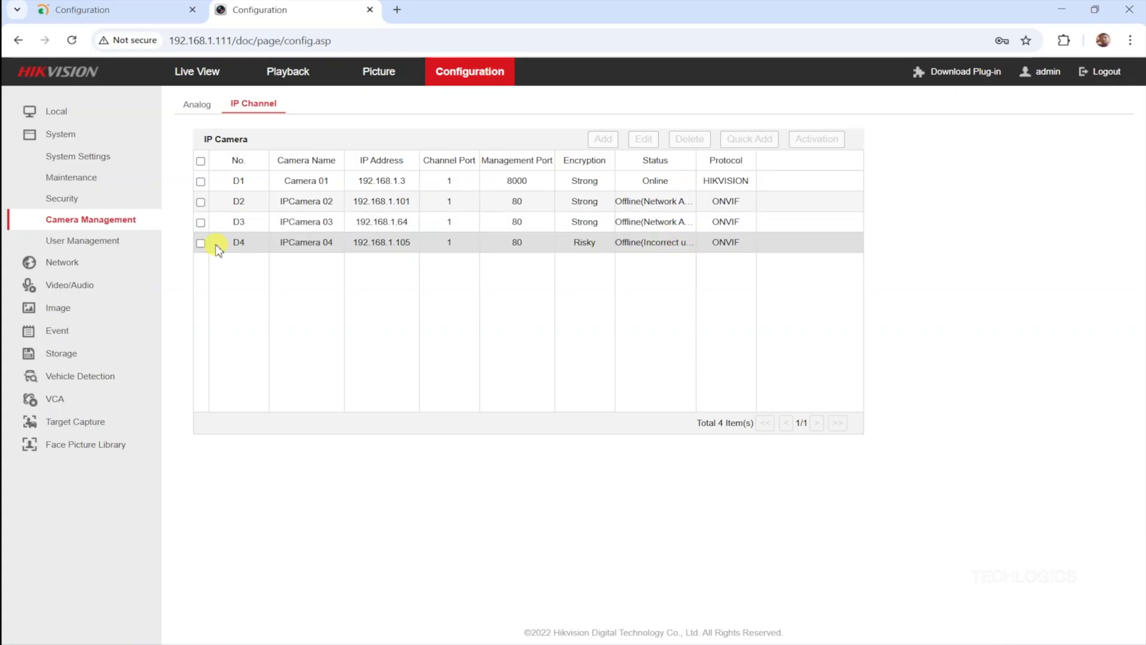
- Edit channel D4 to use user name onvif with its password entered and confirmed
click(200, 243)
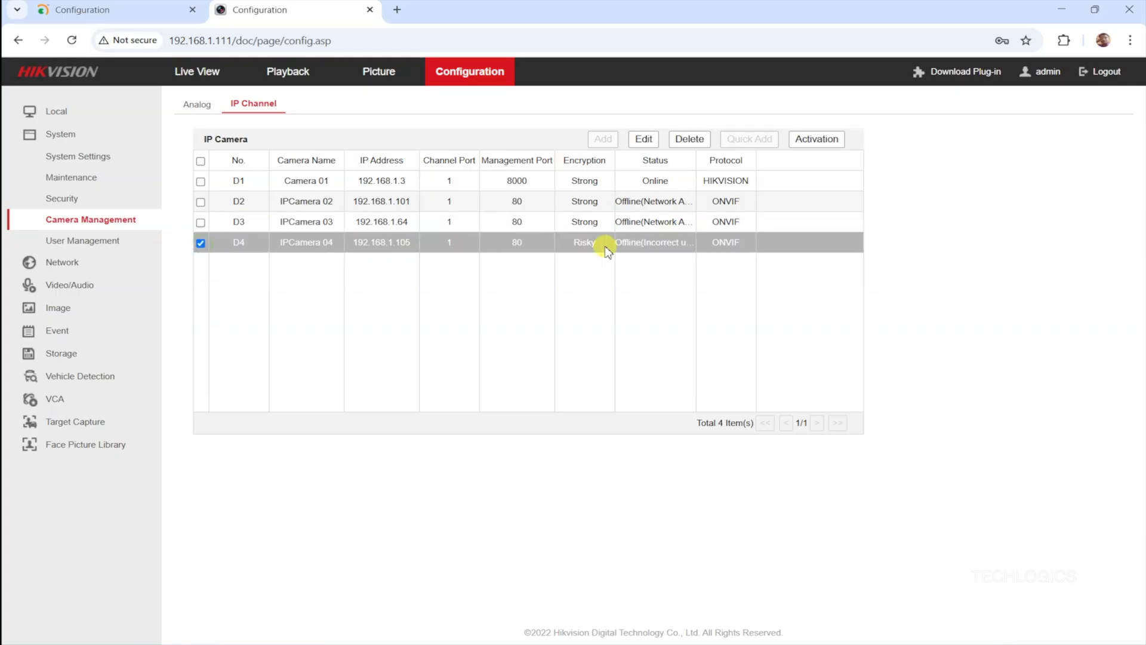
click(645, 141)
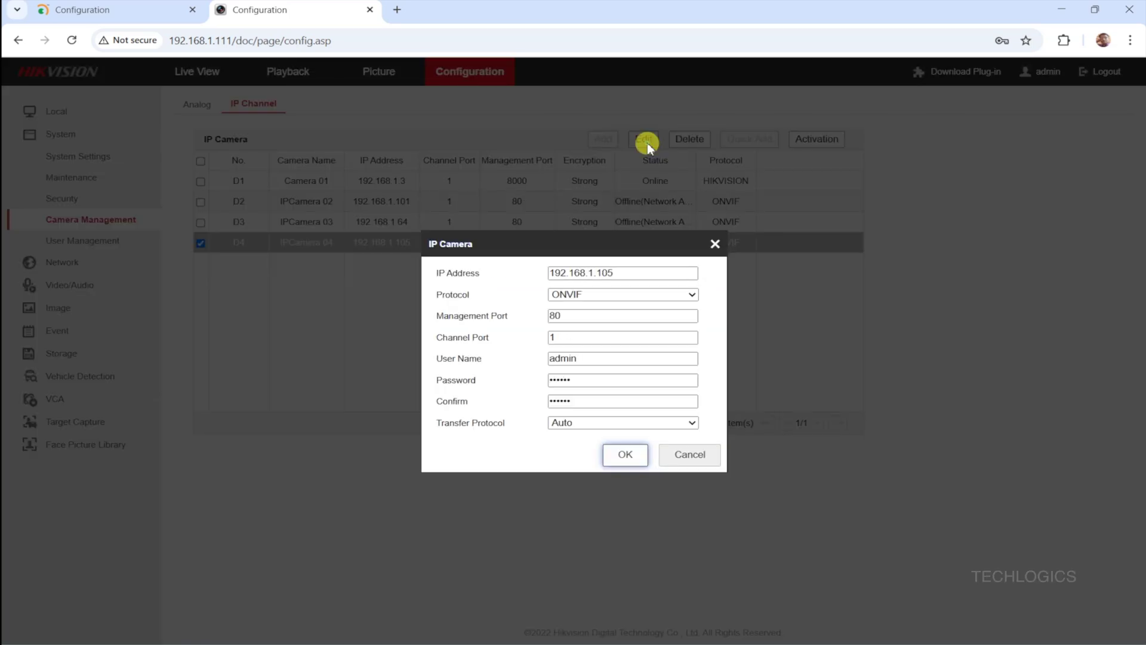
double_click(588, 359)
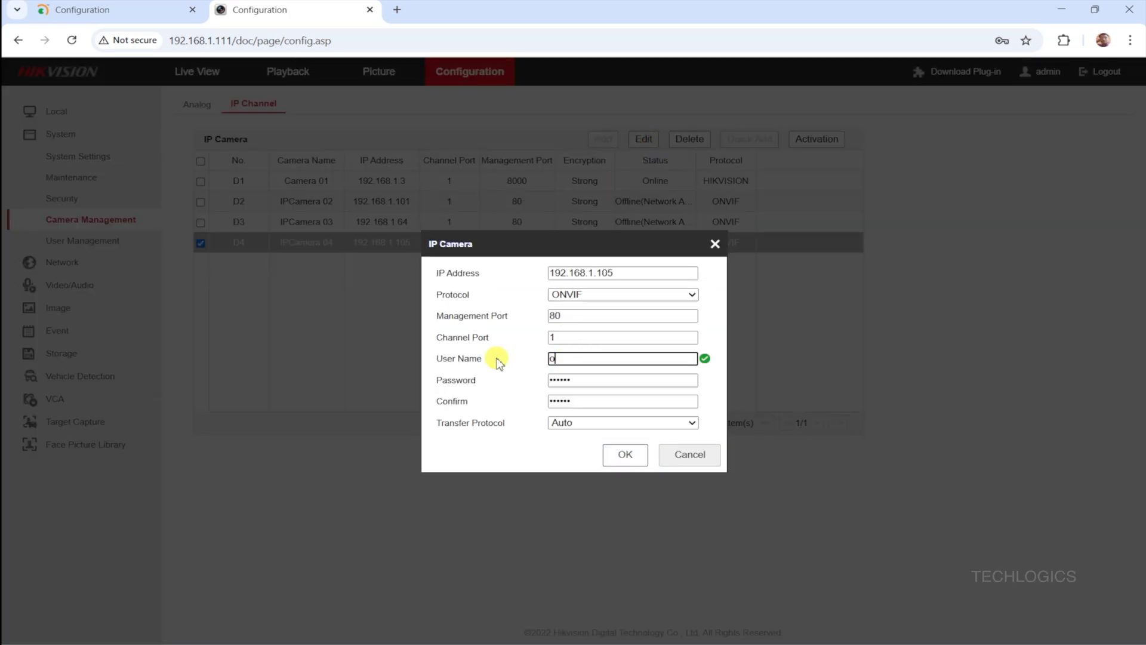
key(Tab)
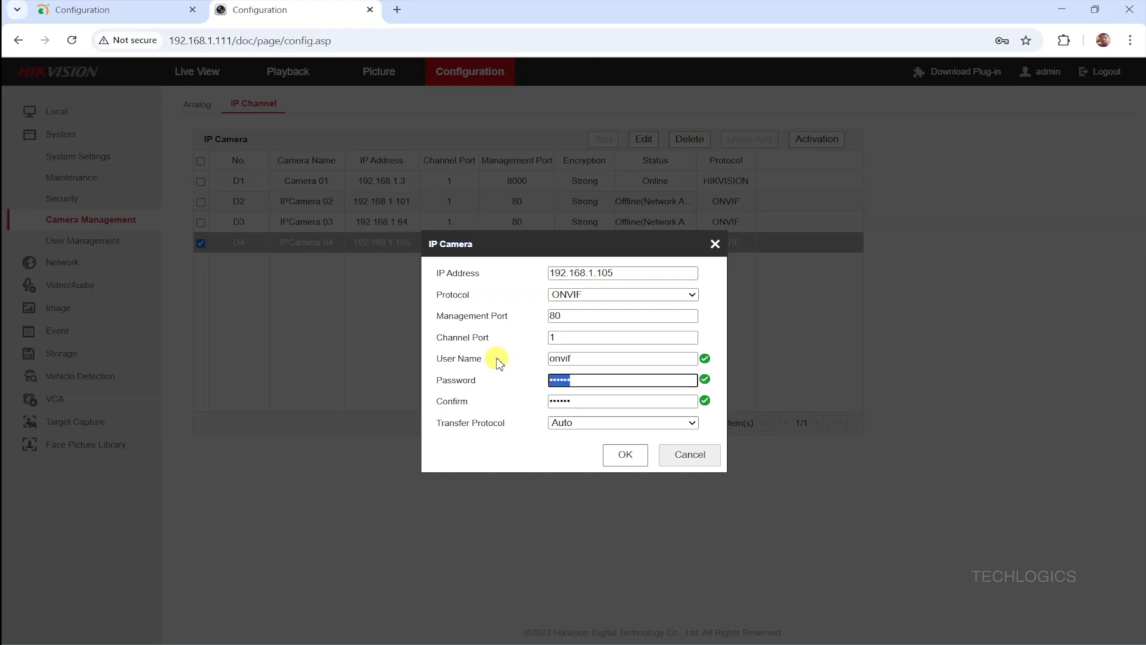
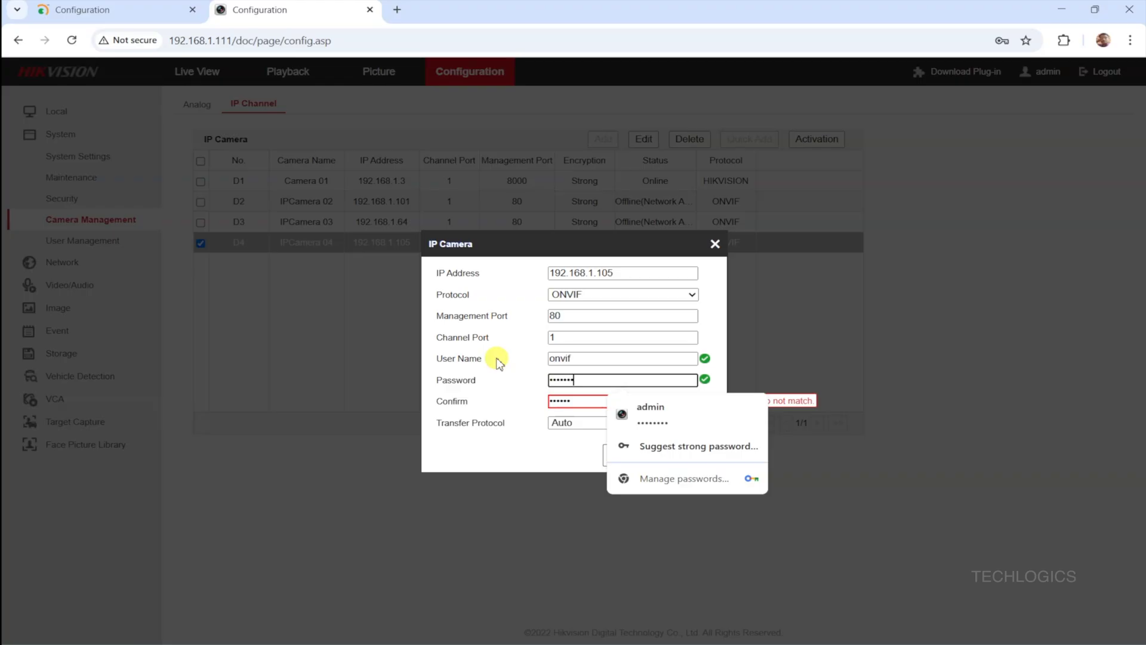
key(ctrl+a)
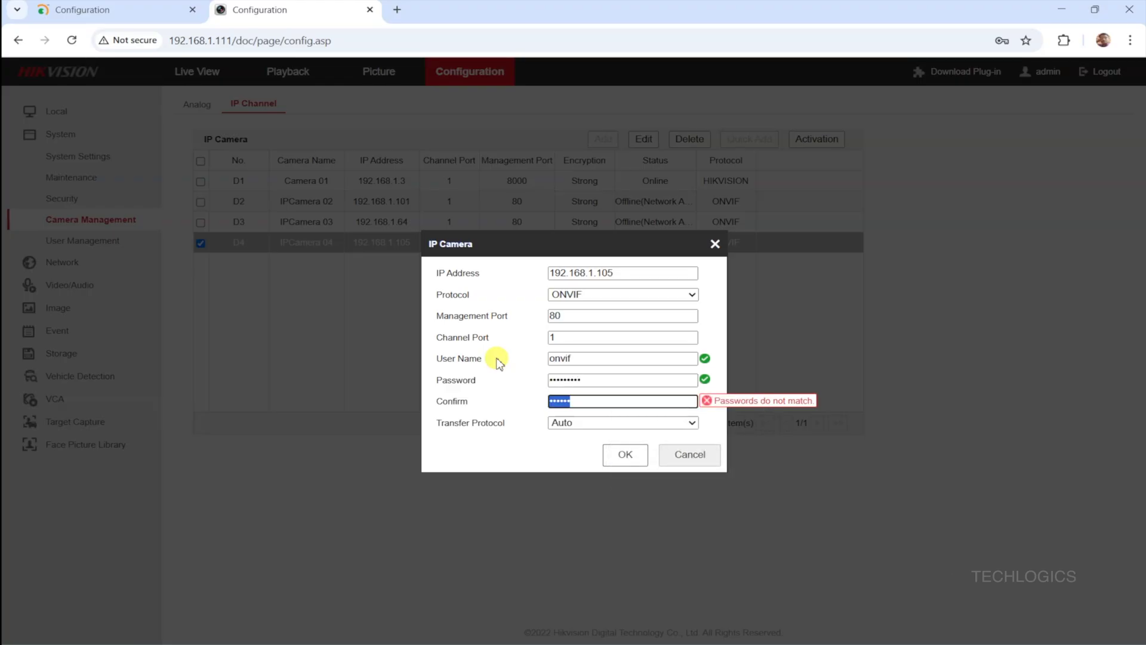
key(BackSpace)
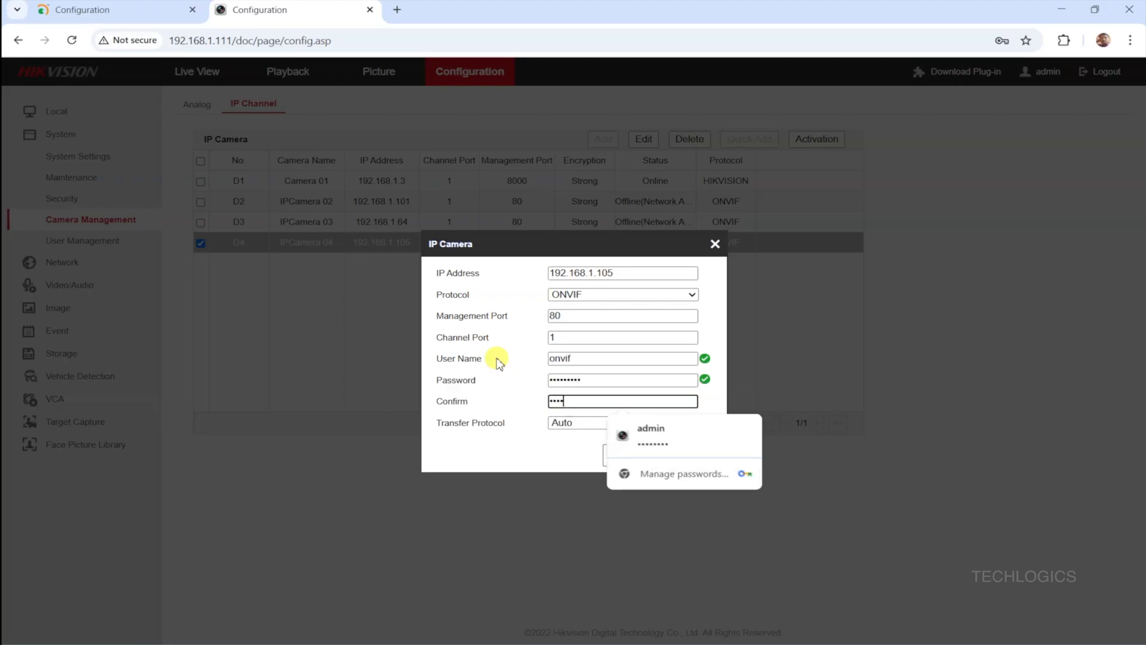
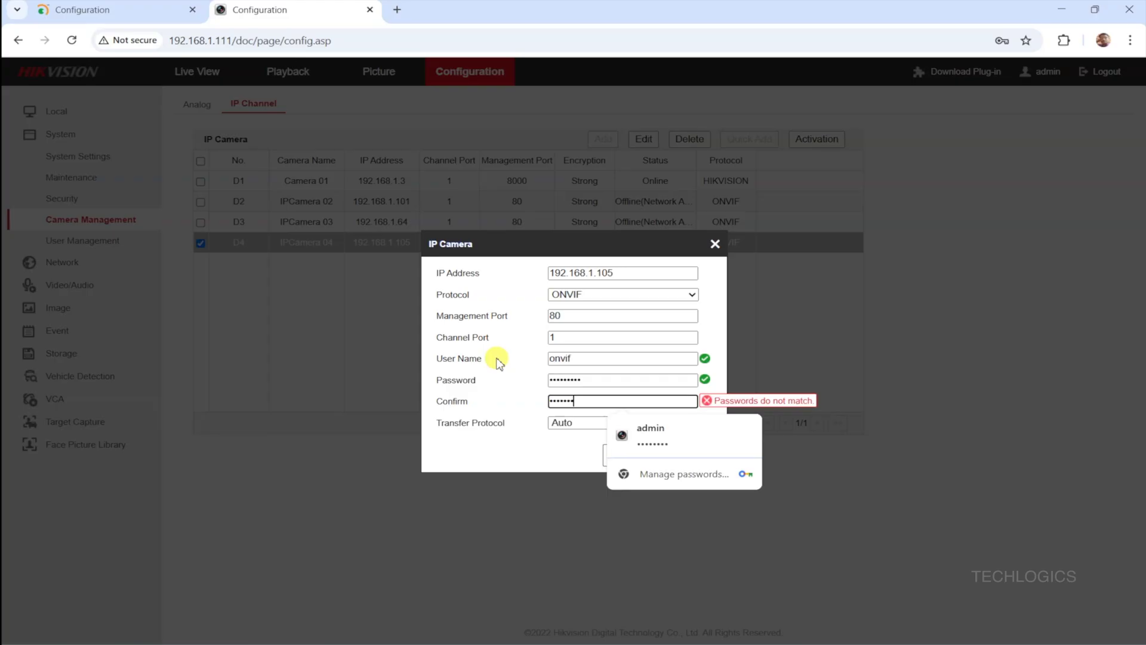
click(492, 392)
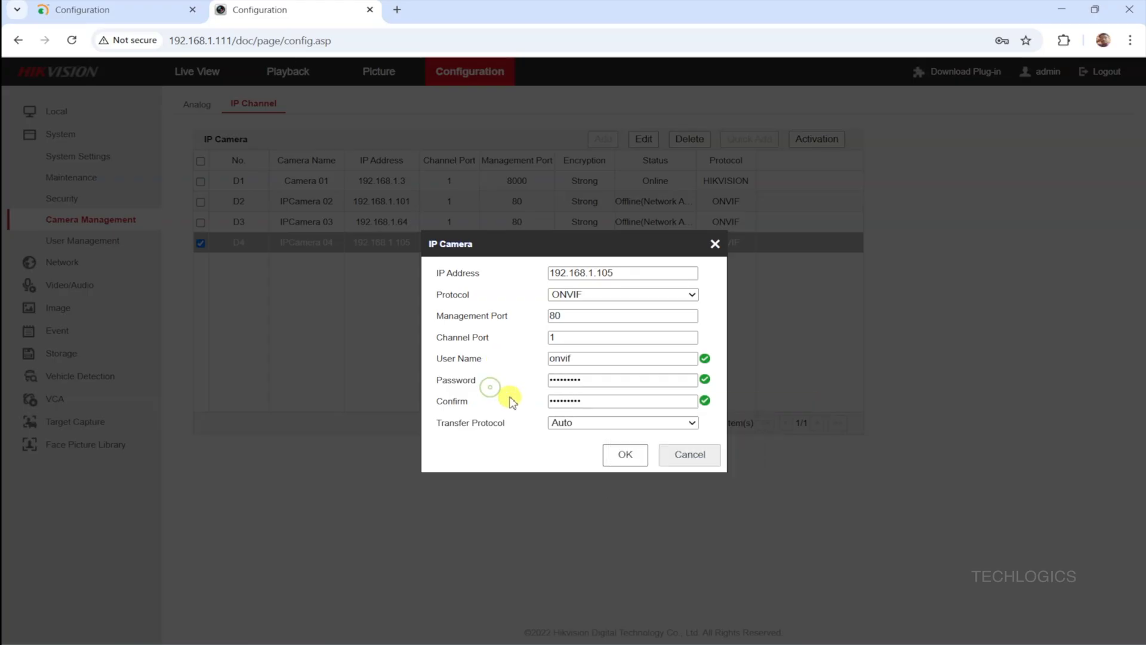
- Confirm D4's new login, dismiss Chrome's password prompts, and reload so D4 shows Online
click(637, 461)
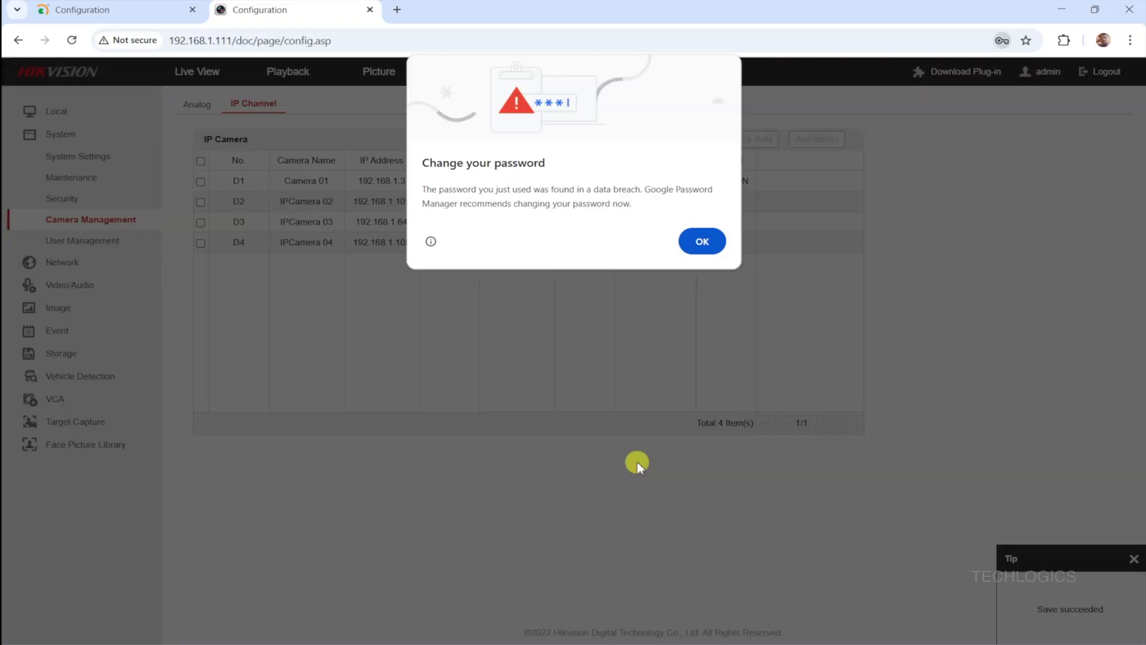
click(703, 242)
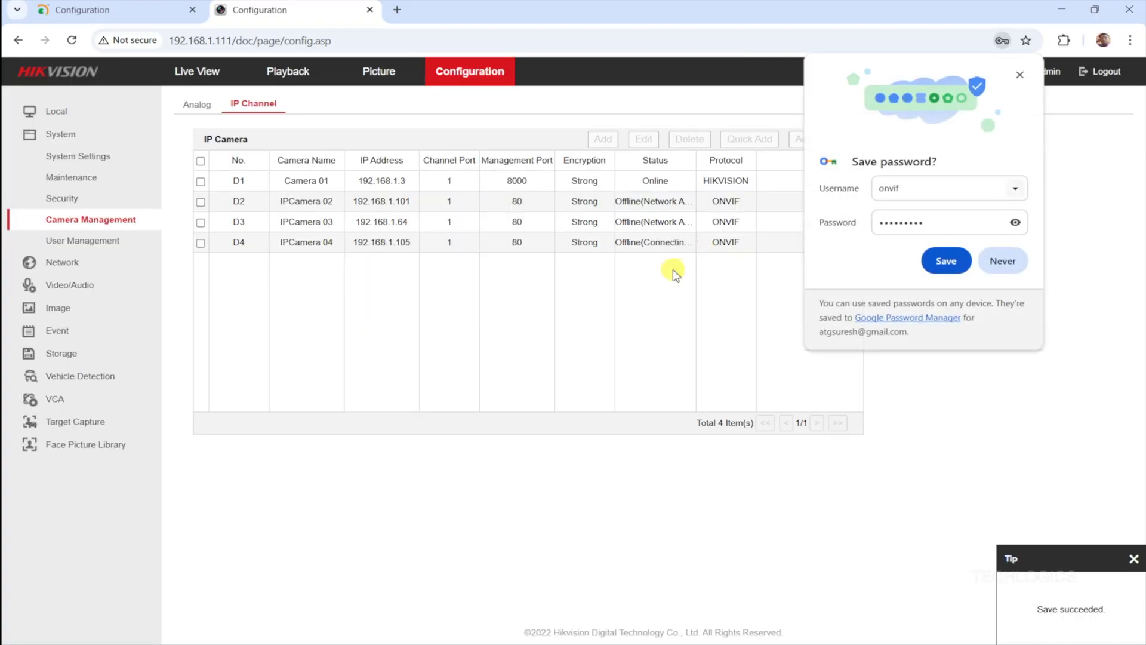
click(1020, 75)
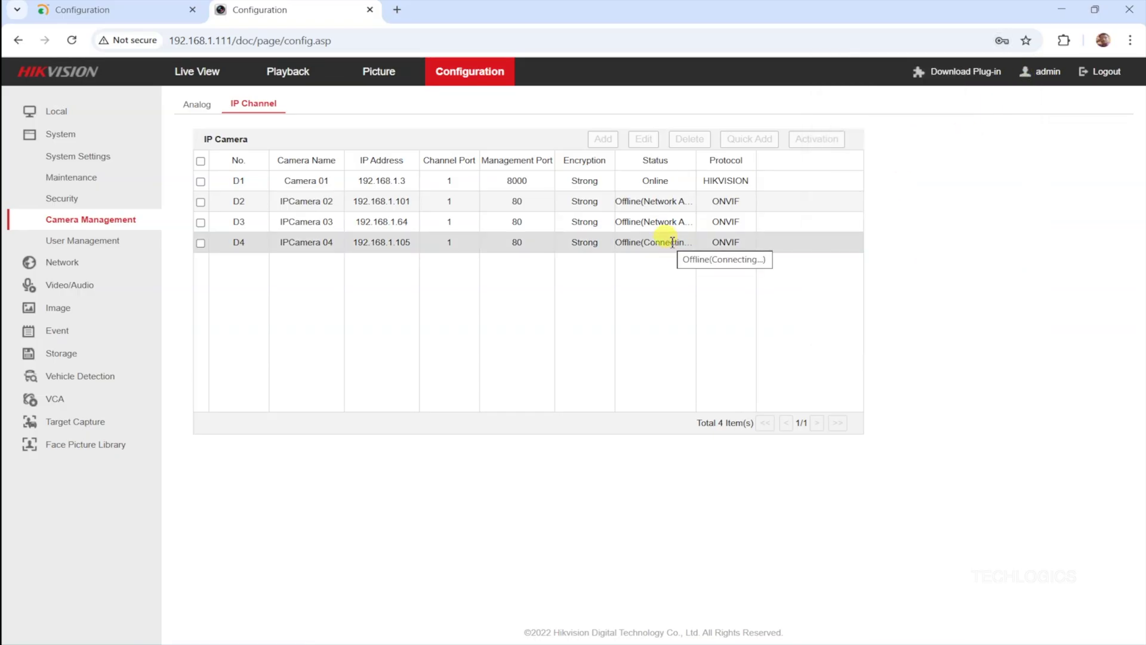
click(72, 41)
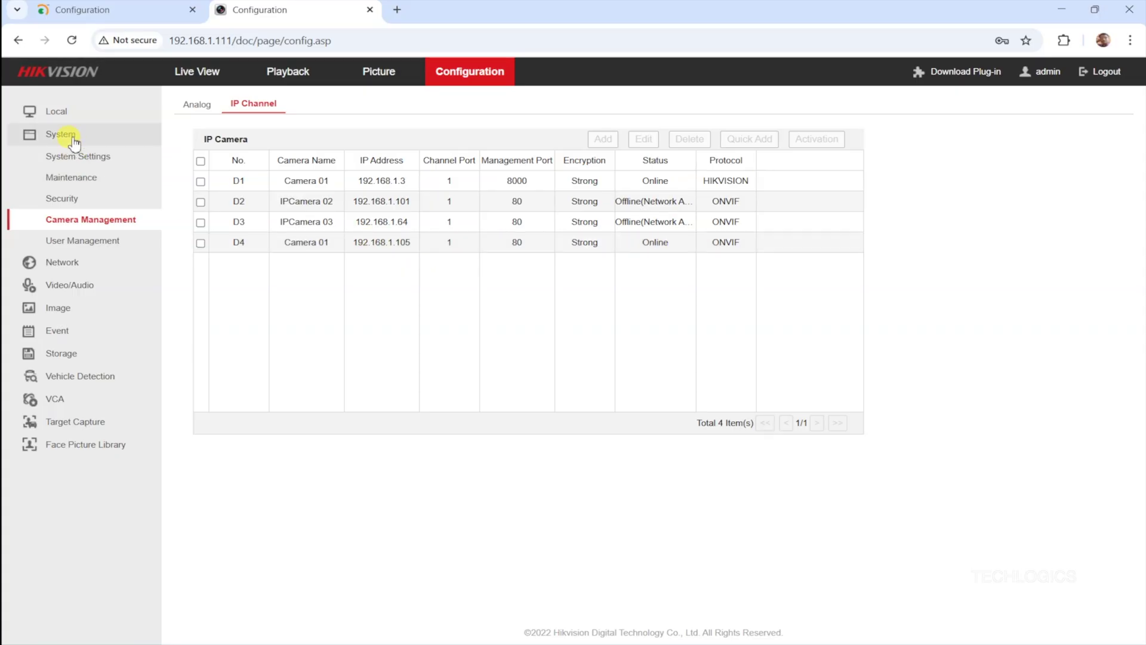
- Switch the Hikvision DVR interface to Live View to show Camera 01 alongside IPCamera 02 and 03
click(179, 69)
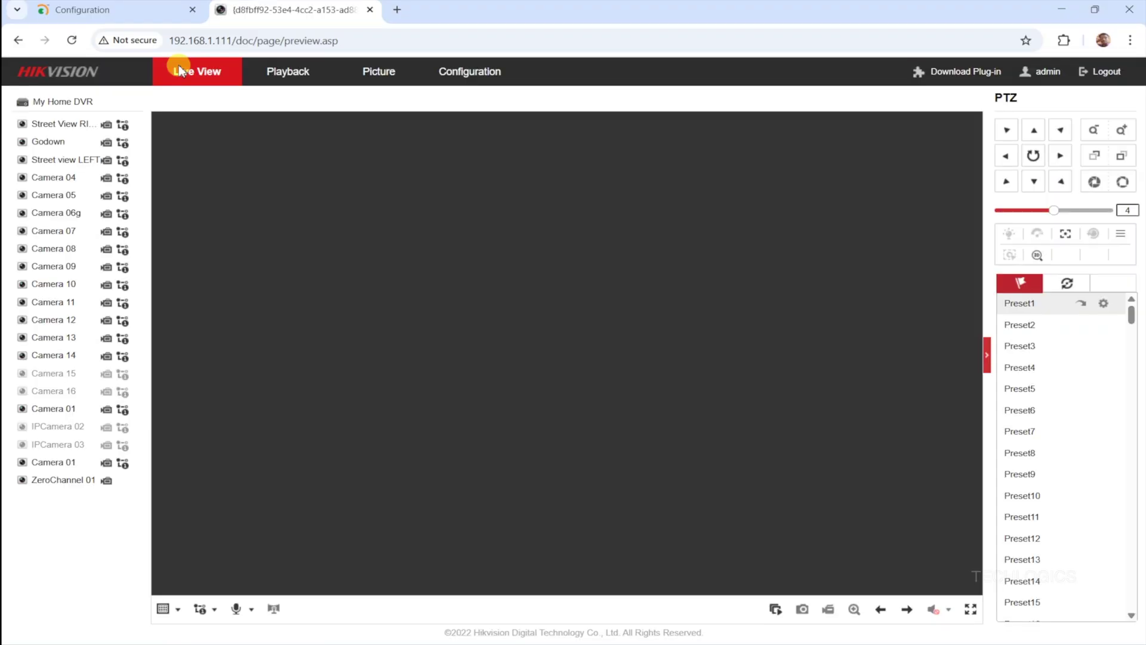